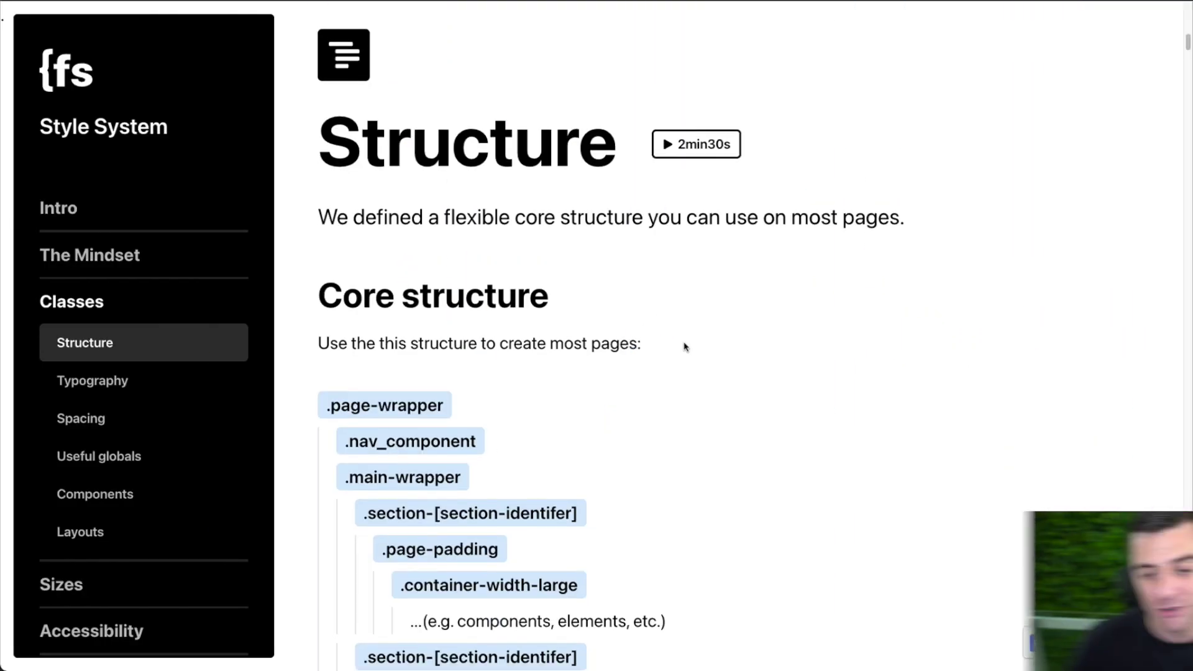
Scroll the Client-First Structure docs from the core structure tree to the .page-wrapper and .main-wrapper explanations
{"action": "scroll", "coordinate": [685, 347], "scroll_direction": "down", "scroll_amount": 4}
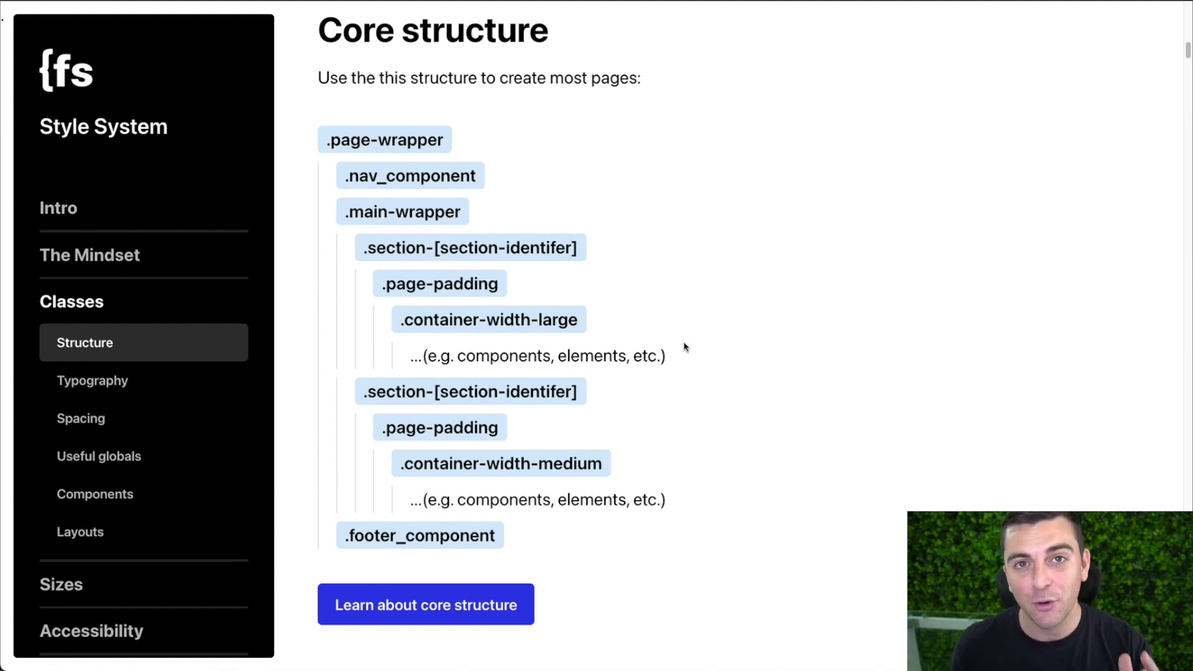
{"action": "scroll", "coordinate": [685, 347], "scroll_direction": "up", "scroll_amount": 1}
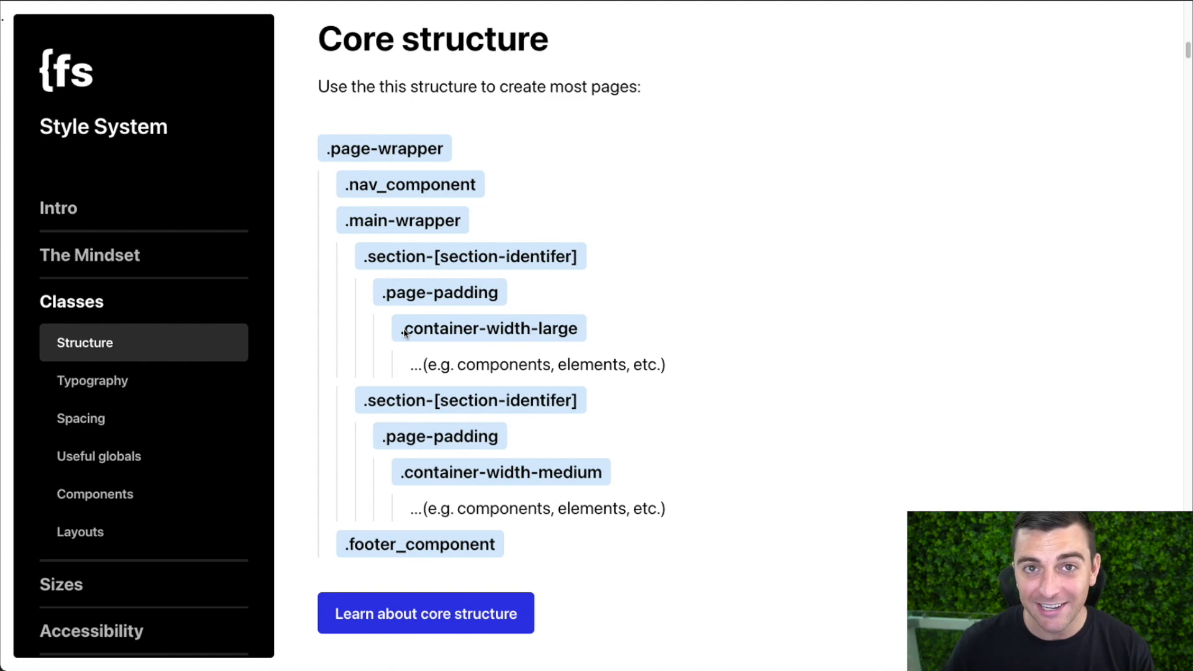
{"action": "scroll", "coordinate": [403, 333], "scroll_direction": "down", "scroll_amount": 8}
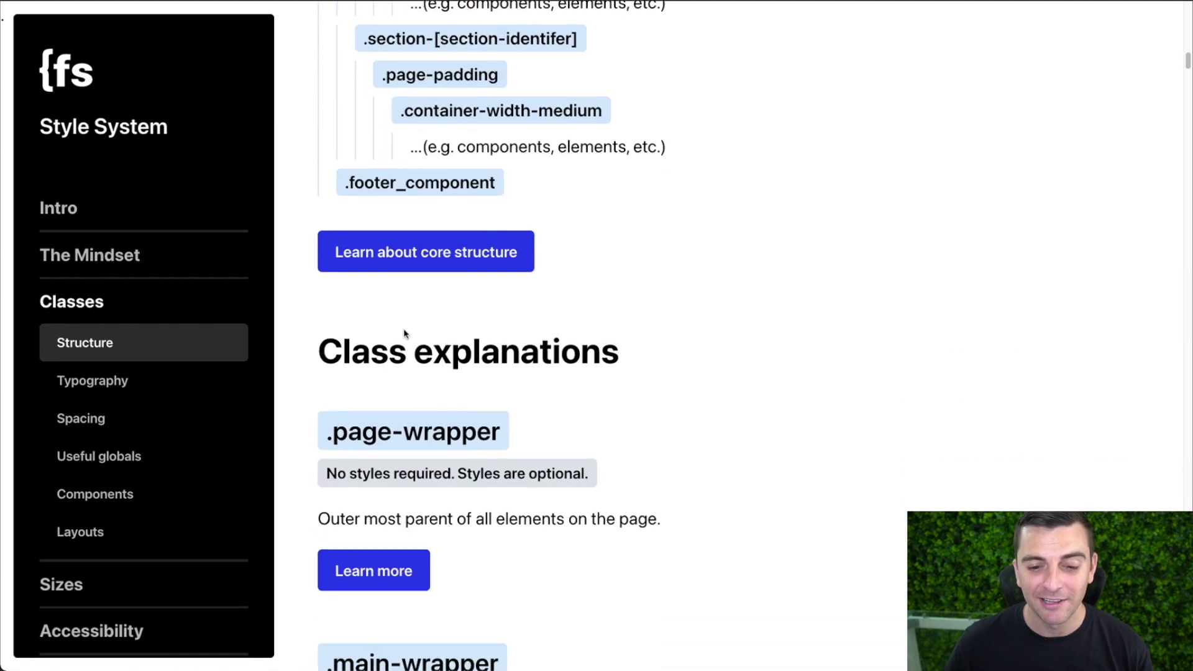
{"action": "scroll", "coordinate": [404, 333], "scroll_direction": "down", "scroll_amount": 2}
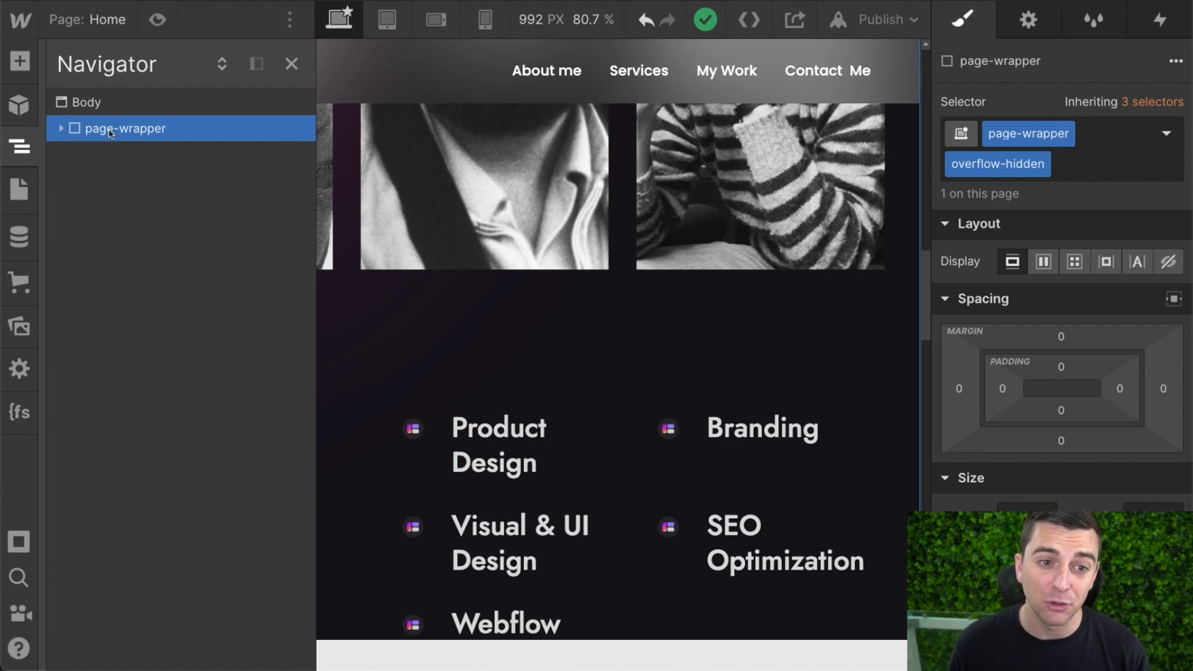
Expand, collapse and re-expand page-wrapper in the Navigator to show Global Styles, Navbar, main-wrapper and Footer
{"action": "left_click", "coordinate": [63, 129]}
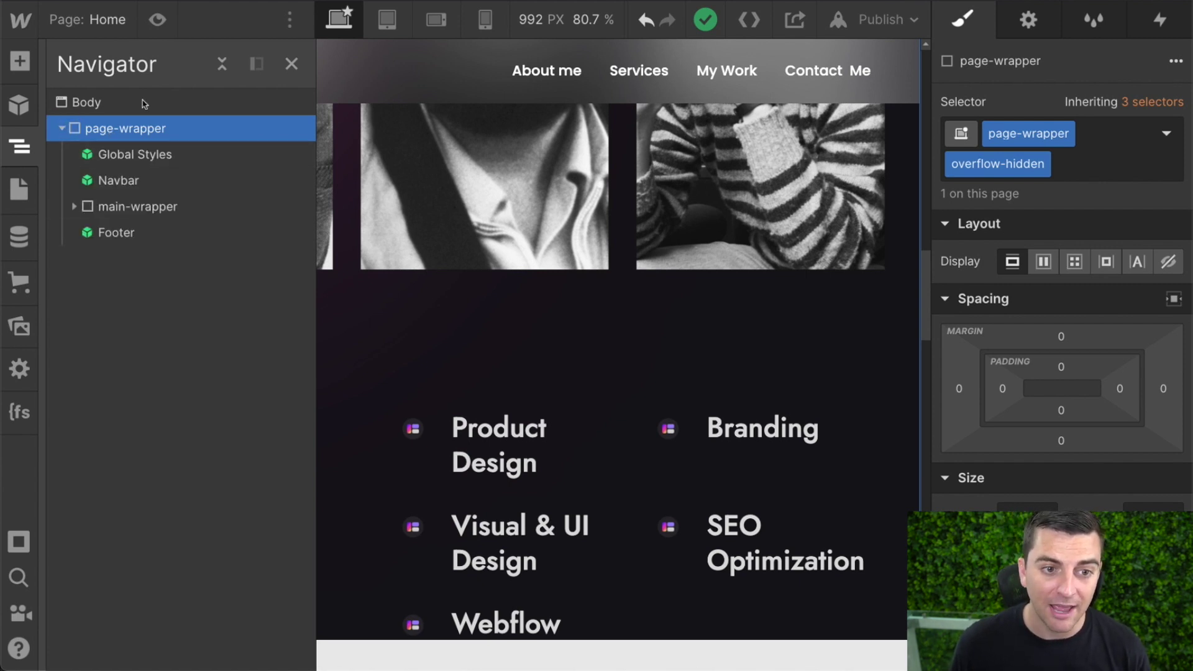
{"action": "scroll", "coordinate": [583, 386], "scroll_direction": "down", "scroll_amount": 5}
{"action": "scroll", "coordinate": [584, 386], "scroll_direction": "down", "scroll_amount": 5}
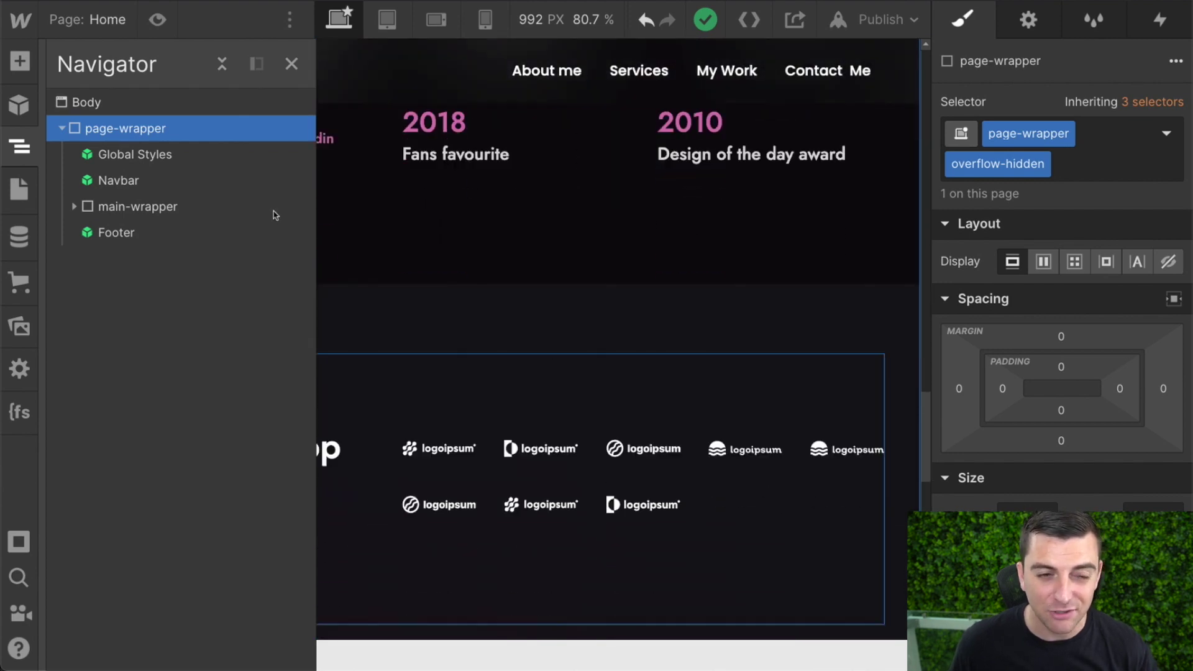
{"action": "left_click", "coordinate": [61, 129]}
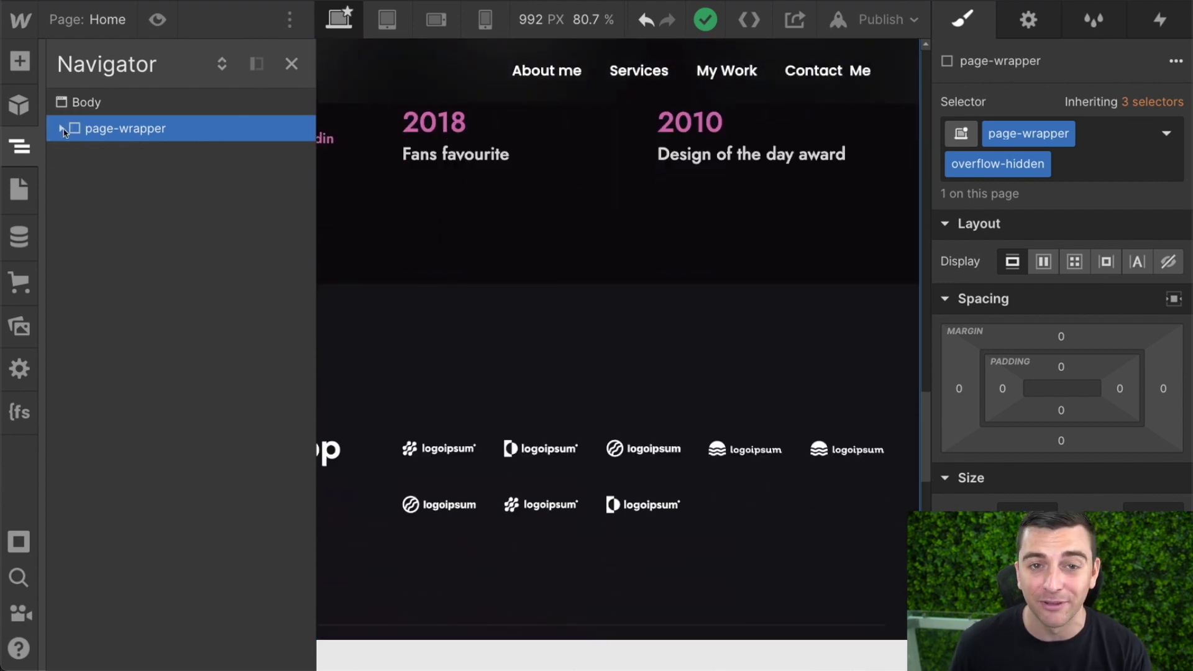
{"action": "scroll", "coordinate": [507, 321], "scroll_direction": "up", "scroll_amount": 3}
{"action": "scroll", "coordinate": [507, 321], "scroll_direction": "up", "scroll_amount": 5}
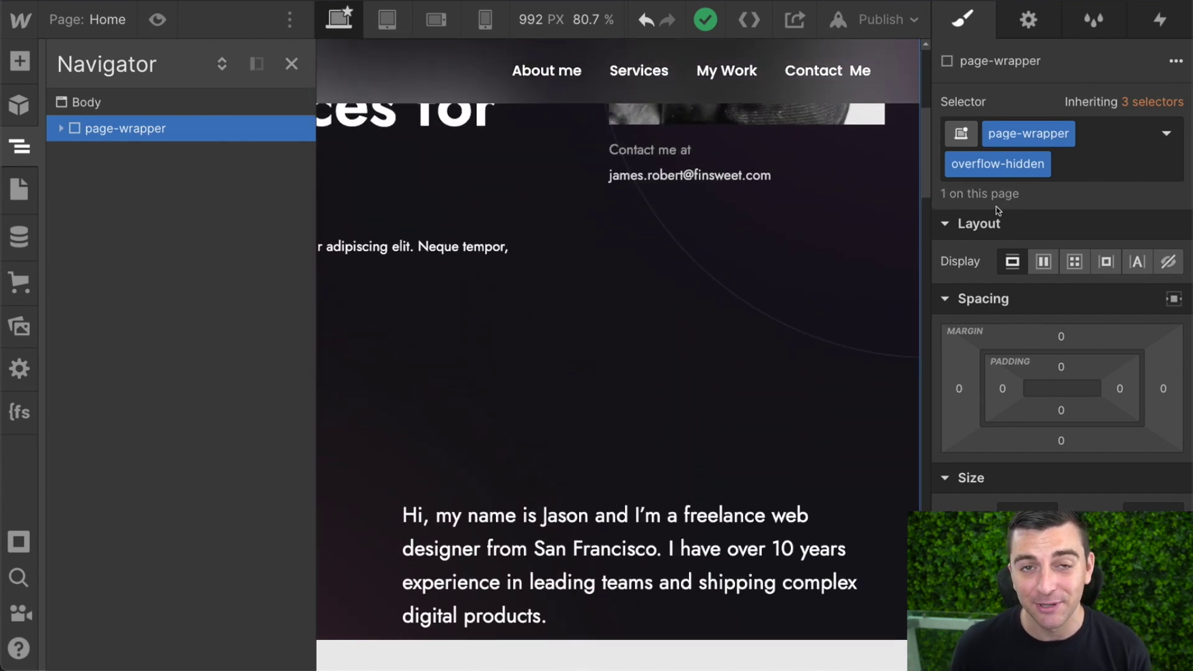
{"action": "scroll", "coordinate": [983, 230], "scroll_direction": "down", "scroll_amount": 2}
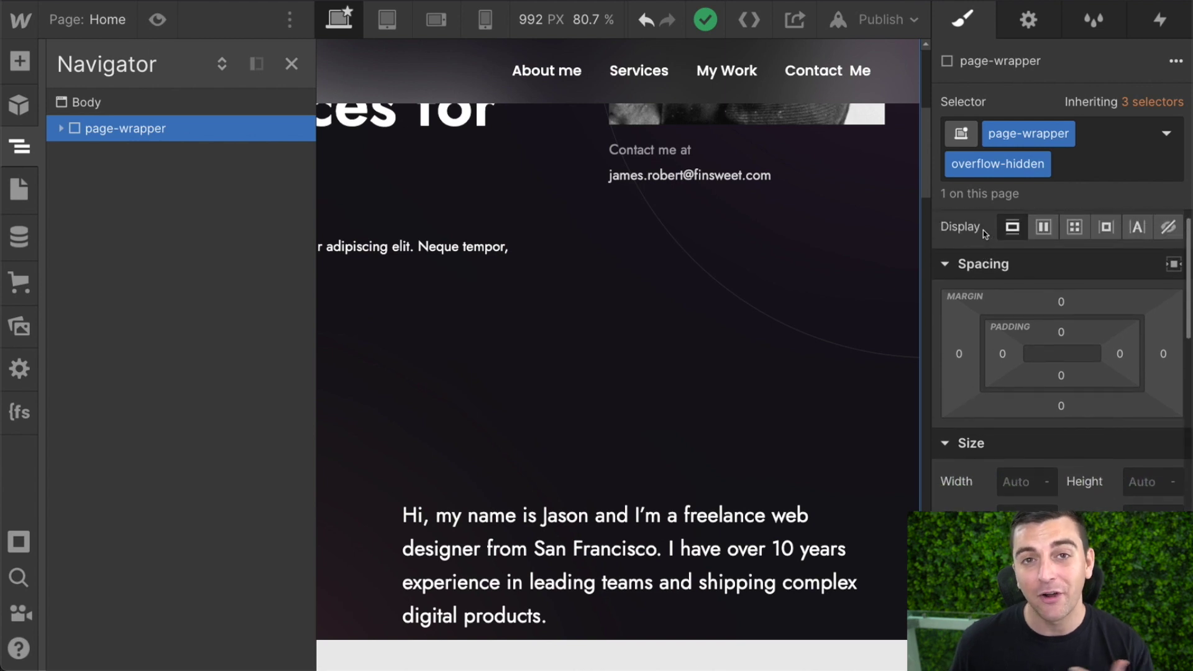
{"action": "scroll", "coordinate": [983, 230], "scroll_direction": "up", "scroll_amount": 1}
{"action": "scroll", "coordinate": [982, 230], "scroll_direction": "down", "scroll_amount": 1}
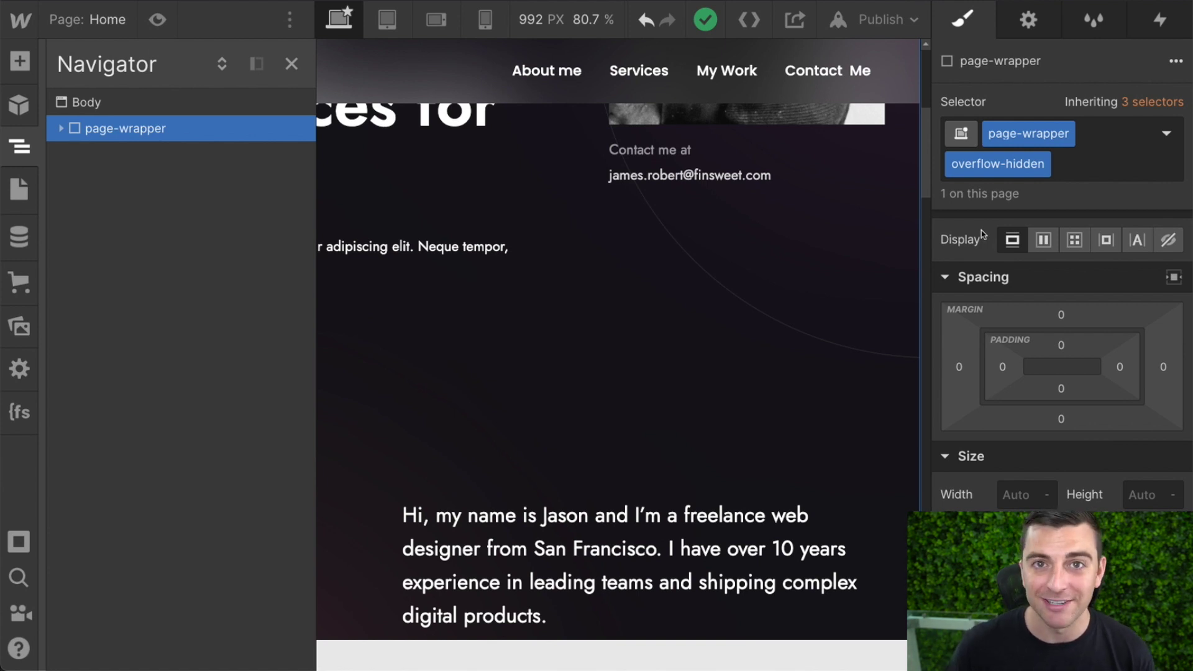
{"action": "left_click", "coordinate": [63, 129]}
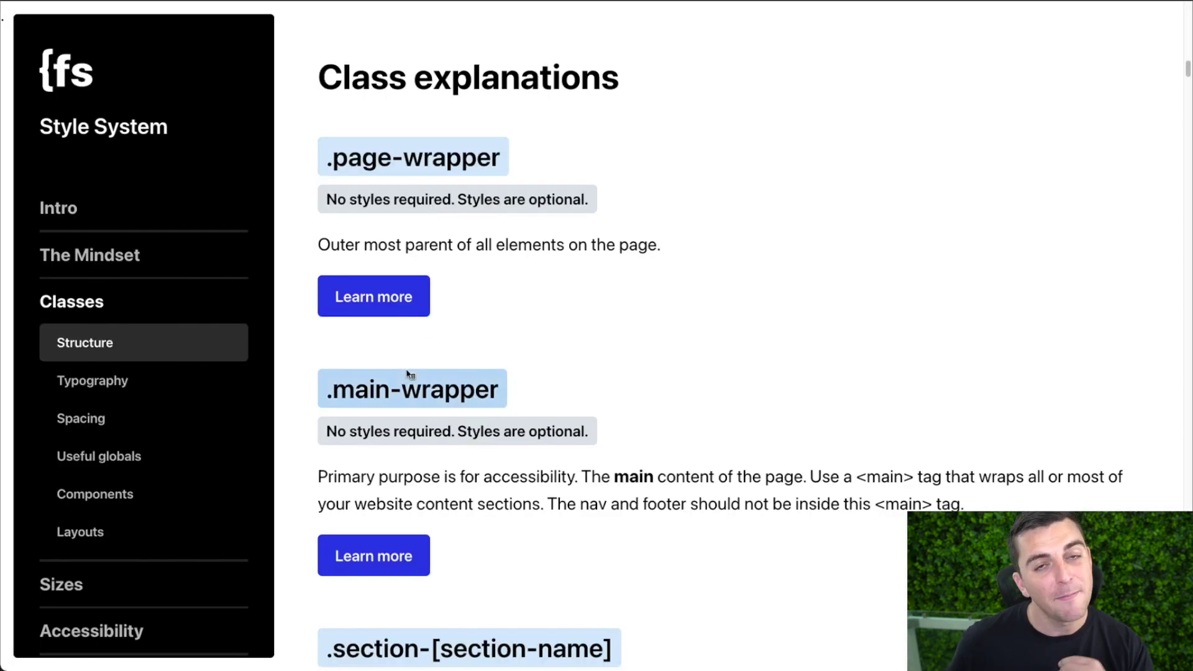
Scroll the docs through the .page-wrapper, .main-wrapper and .section-[section-name] class explanations
{"action": "scroll", "coordinate": [408, 376], "scroll_direction": "down", "scroll_amount": 1}
{"action": "scroll", "coordinate": [409, 374], "scroll_direction": "down", "scroll_amount": 2}
{"action": "scroll", "coordinate": [408, 374], "scroll_direction": "down", "scroll_amount": 2}
{"action": "scroll", "coordinate": [408, 373], "scroll_direction": "down", "scroll_amount": 1}
{"action": "scroll", "coordinate": [408, 373], "scroll_direction": "down", "scroll_amount": 1}
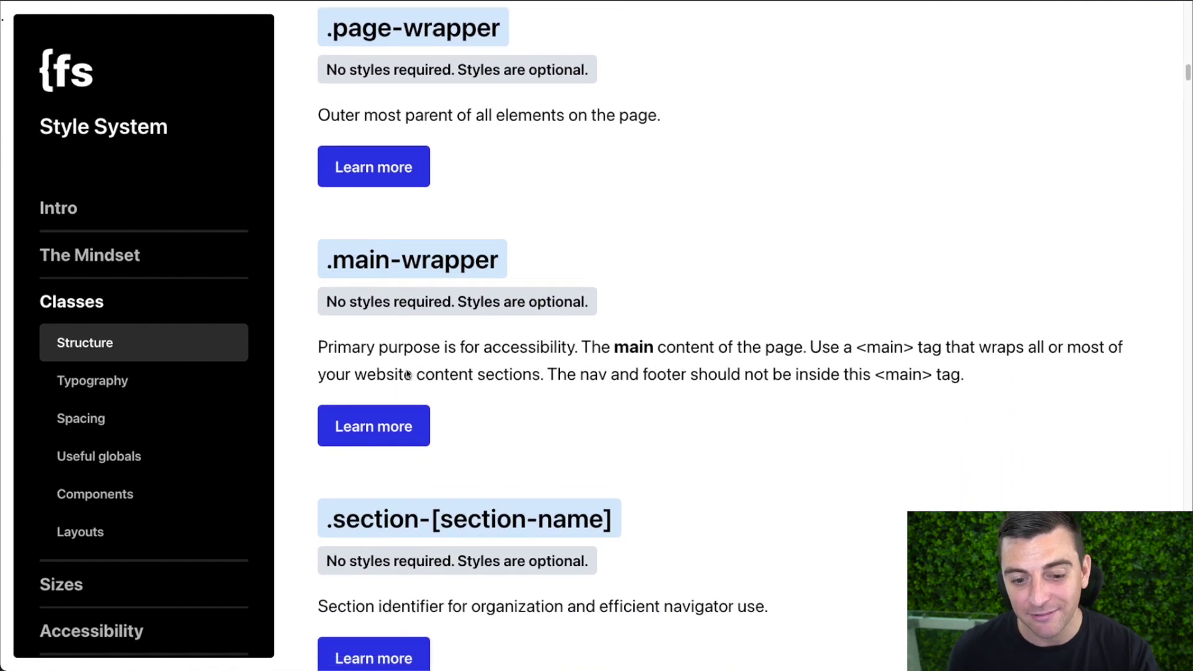
{"action": "scroll", "coordinate": [408, 374], "scroll_direction": "down", "scroll_amount": 1}
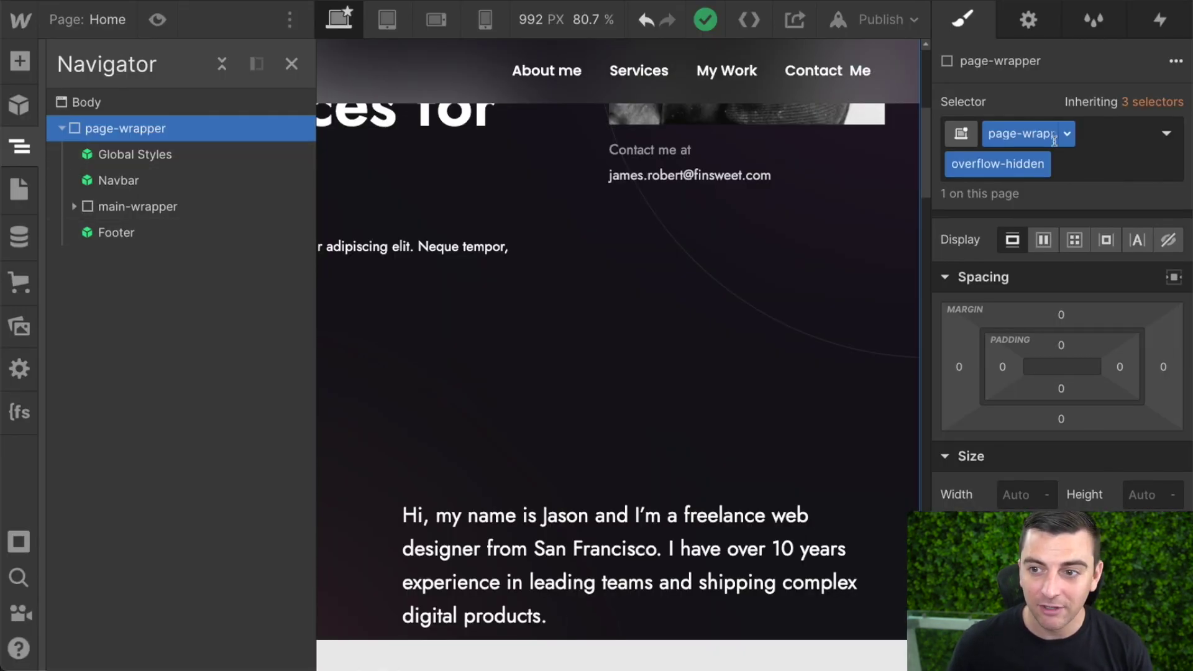
In Element Settings, select main-wrapper and confirm its Tag dropdown is set to Main
{"action": "left_click", "coordinate": [1028, 19]}
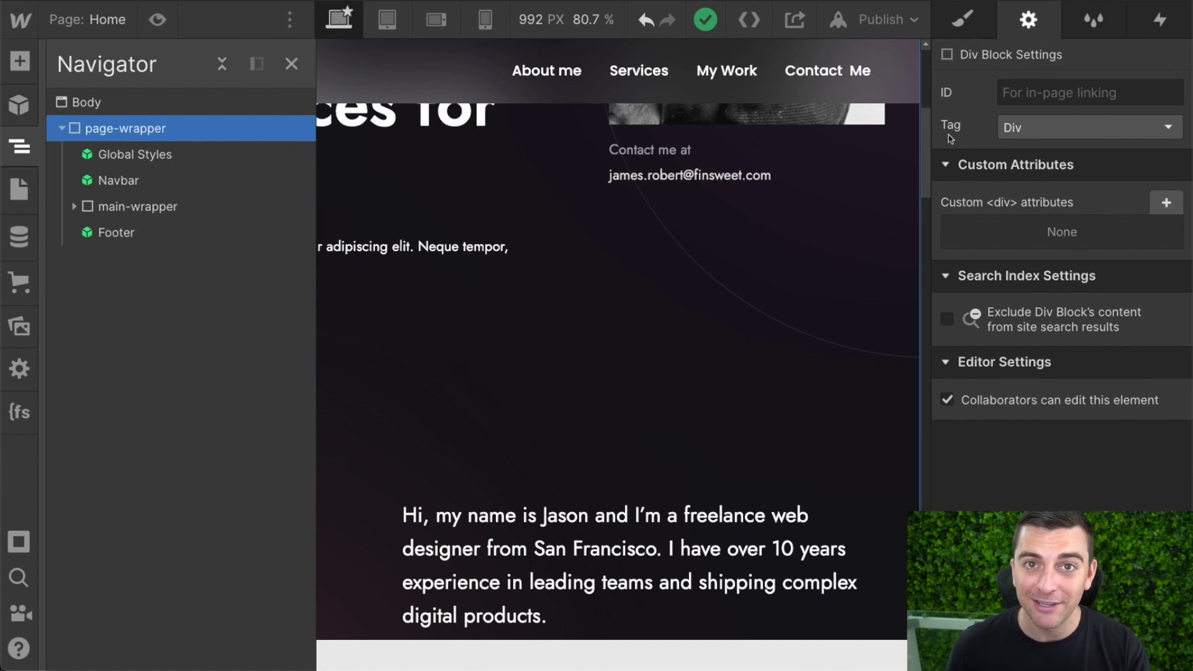
{"action": "left_click", "coordinate": [103, 213]}
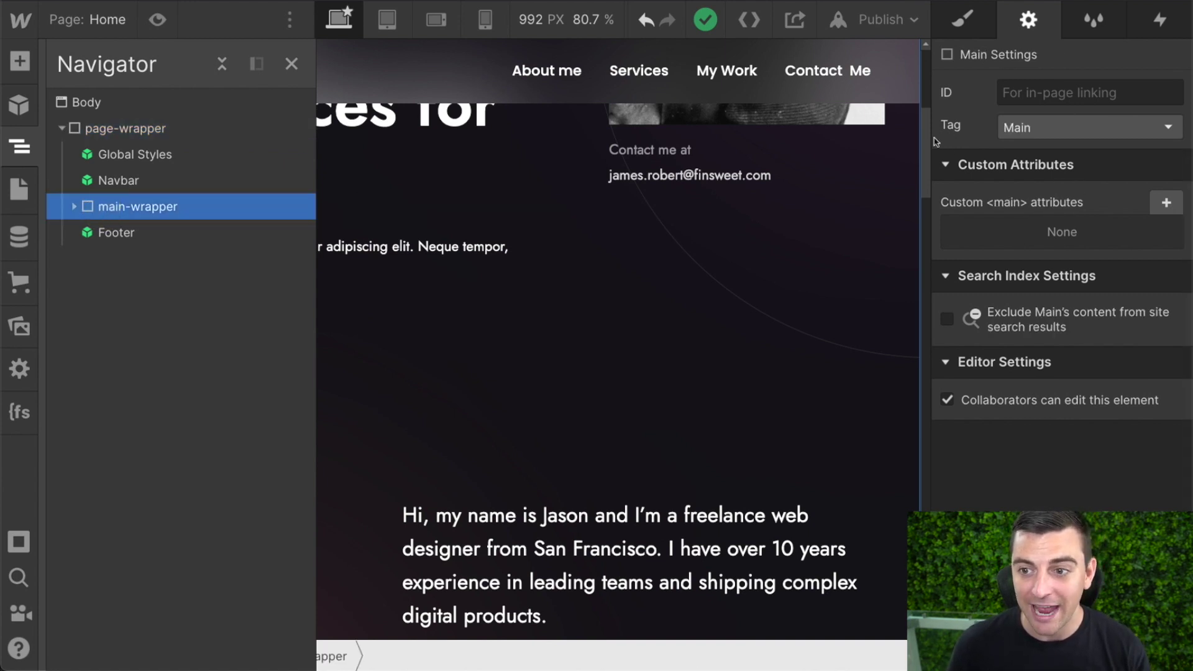
{"action": "left_click", "coordinate": [1068, 131]}
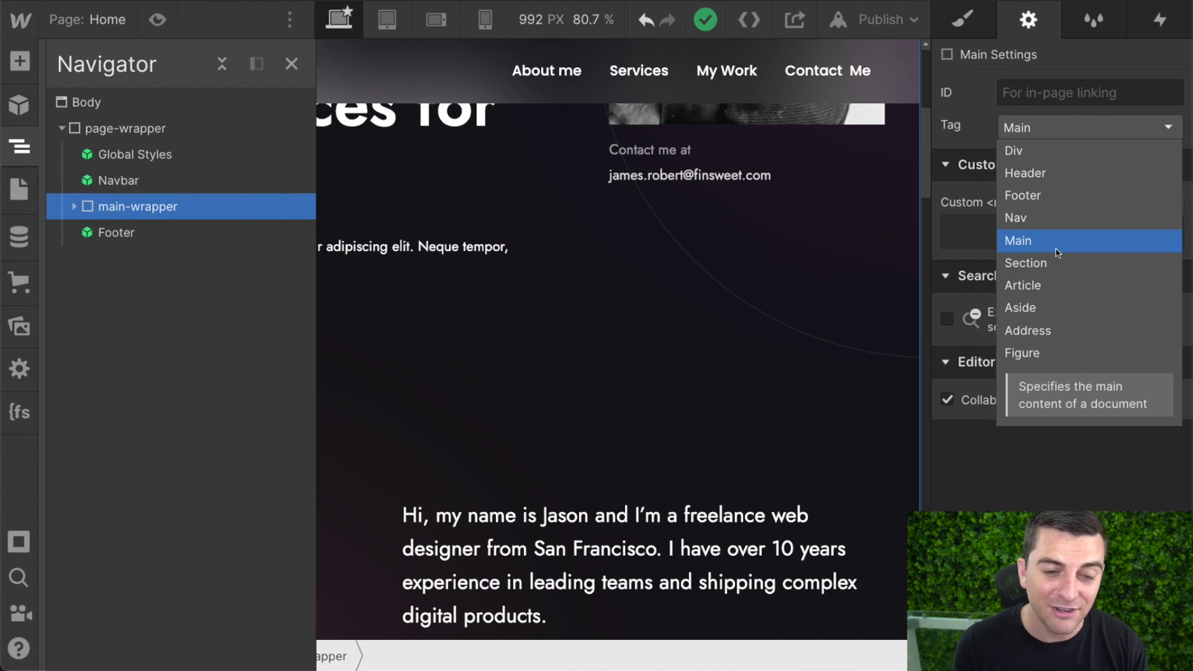
{"action": "left_click", "coordinate": [955, 120]}
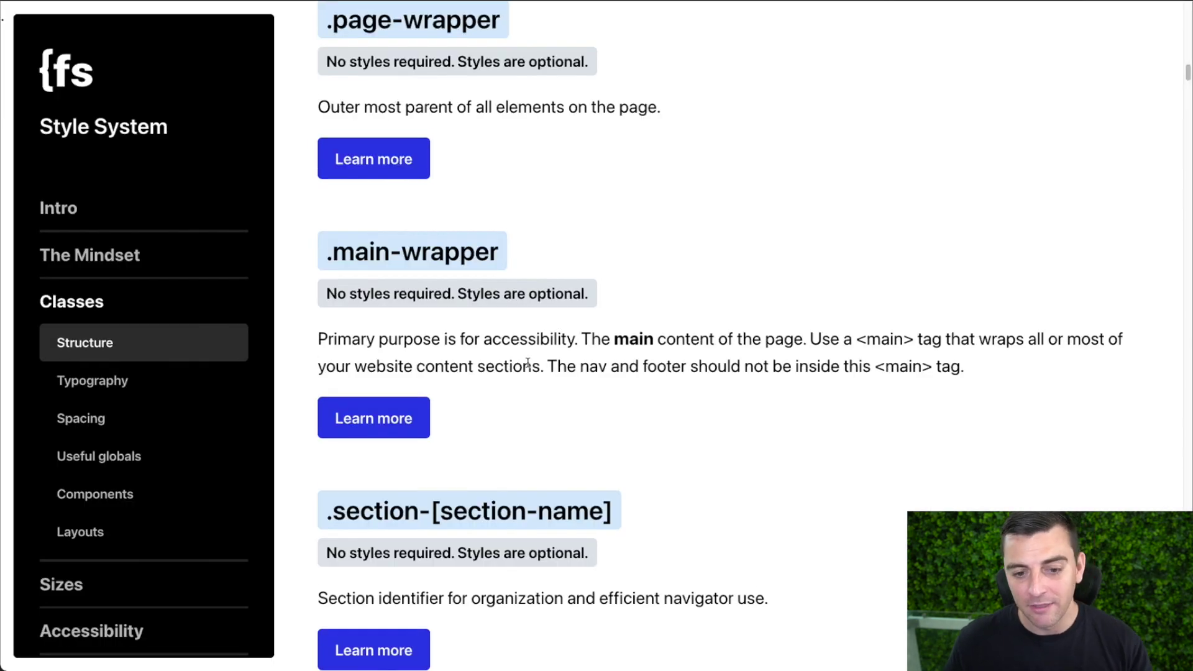
{"action": "scroll", "coordinate": [527, 364], "scroll_direction": "down", "scroll_amount": 3}
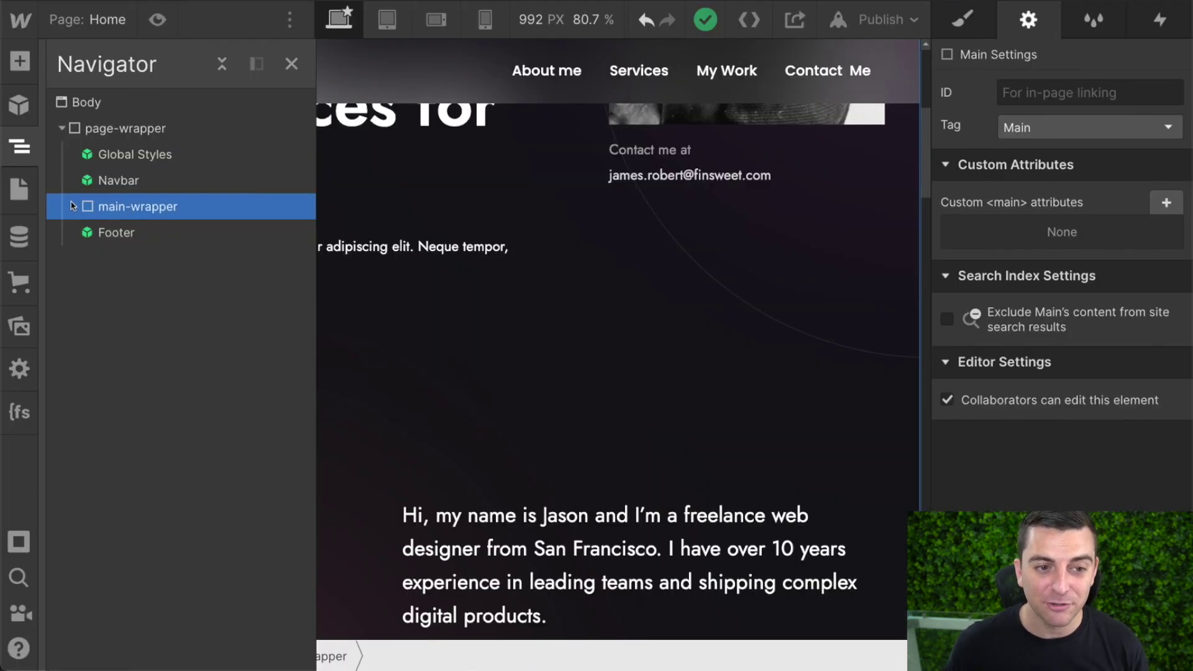
Expand main-wrapper and step through section-awards, section-testimonials, section-home-about, section-clients and section-blog
{"action": "left_click", "coordinate": [73, 205]}
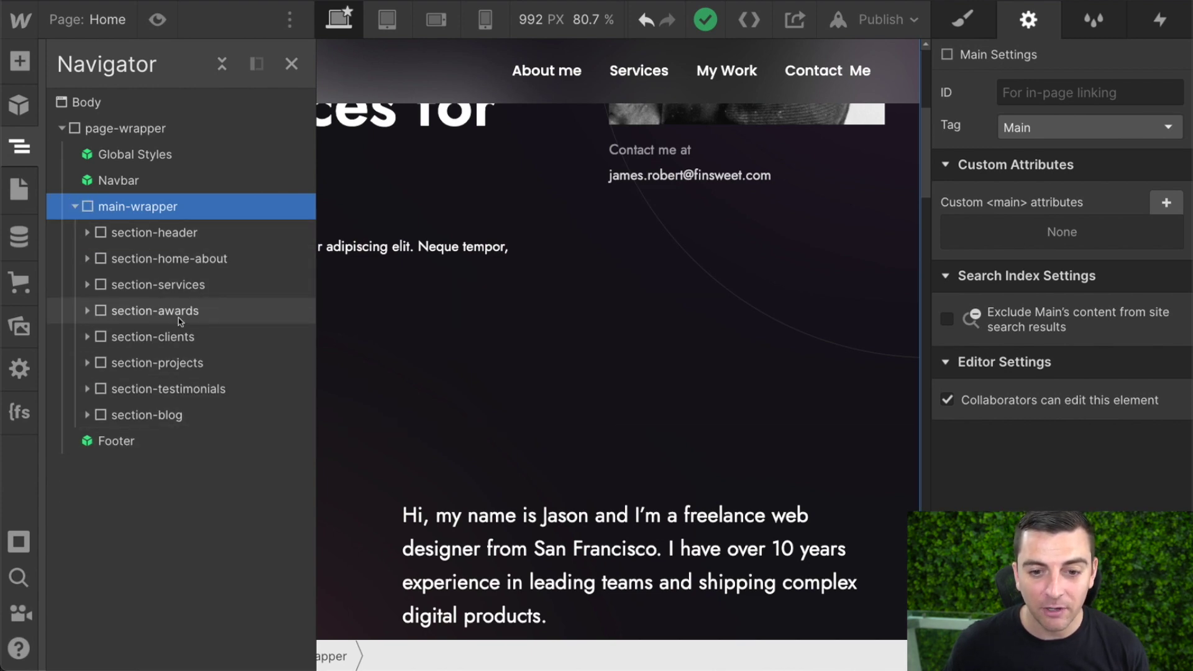
{"action": "left_click", "coordinate": [178, 318]}
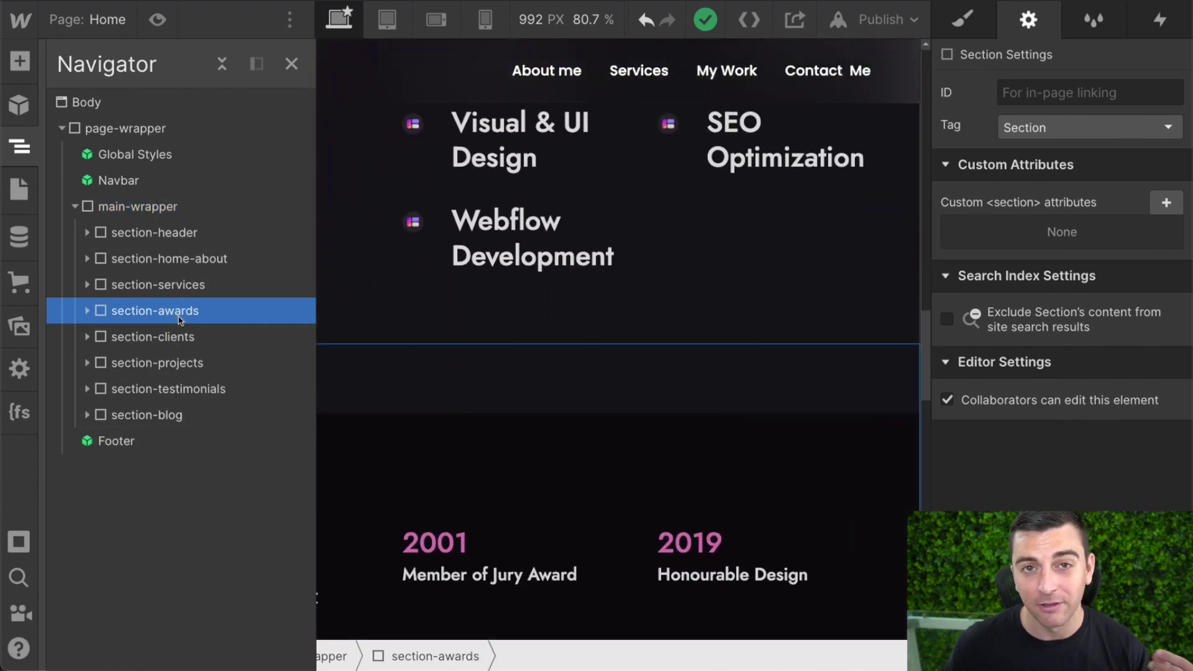
{"action": "left_click", "coordinate": [161, 387]}
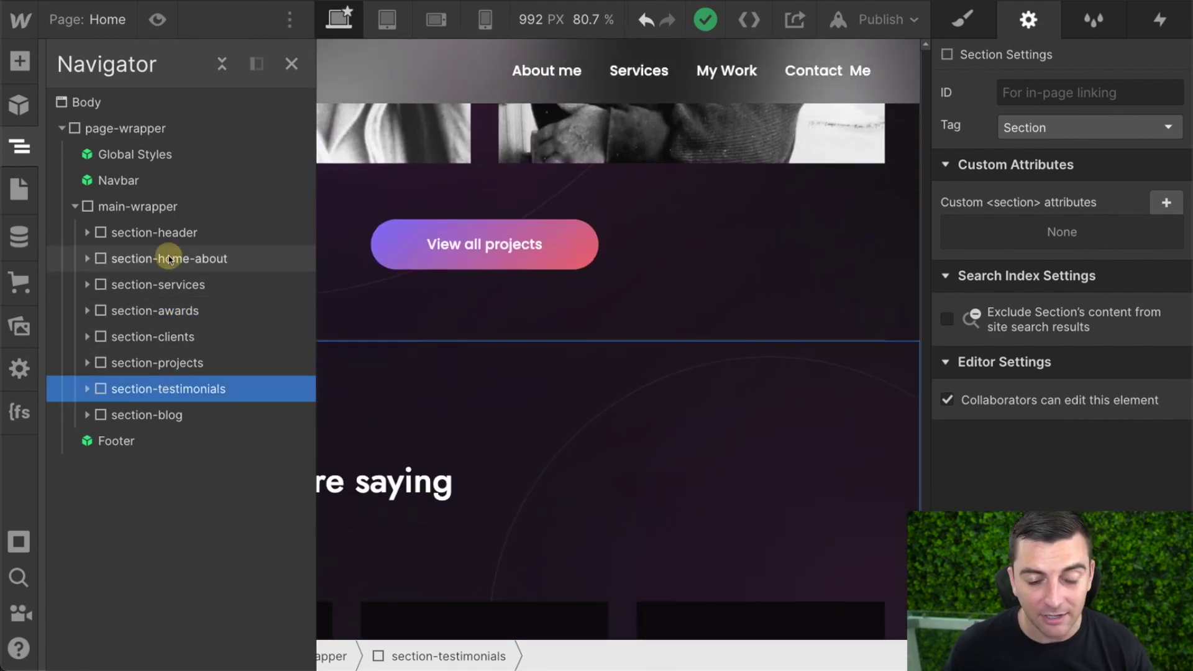
{"action": "left_click", "coordinate": [170, 258]}
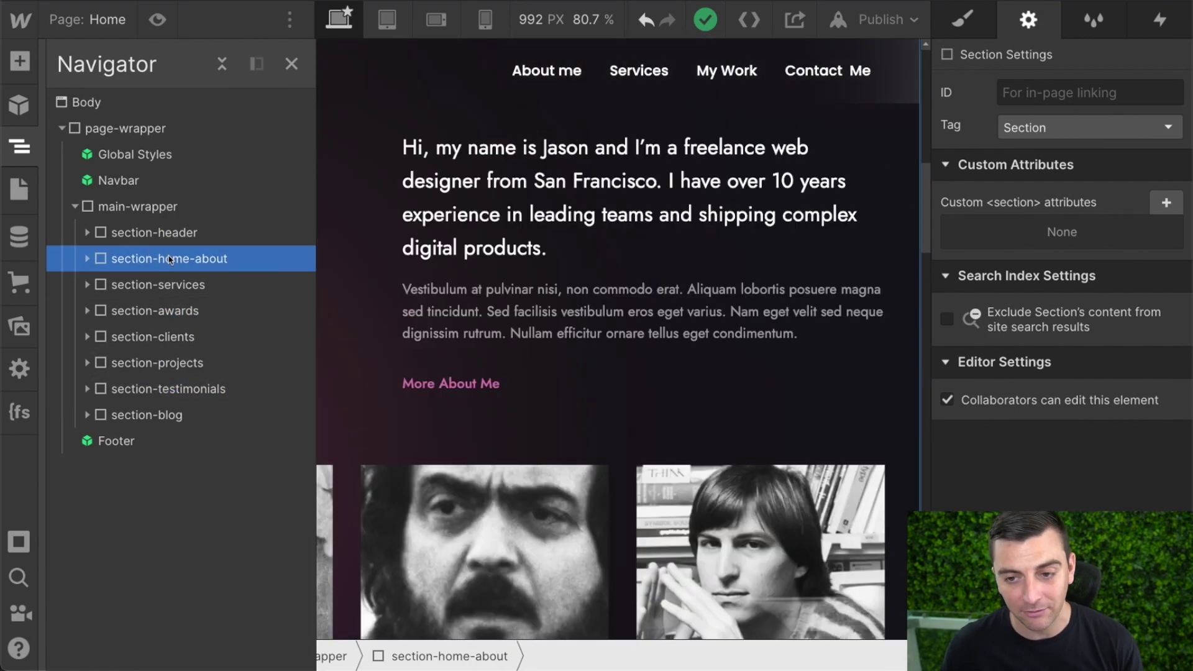
{"action": "left_click", "coordinate": [155, 336]}
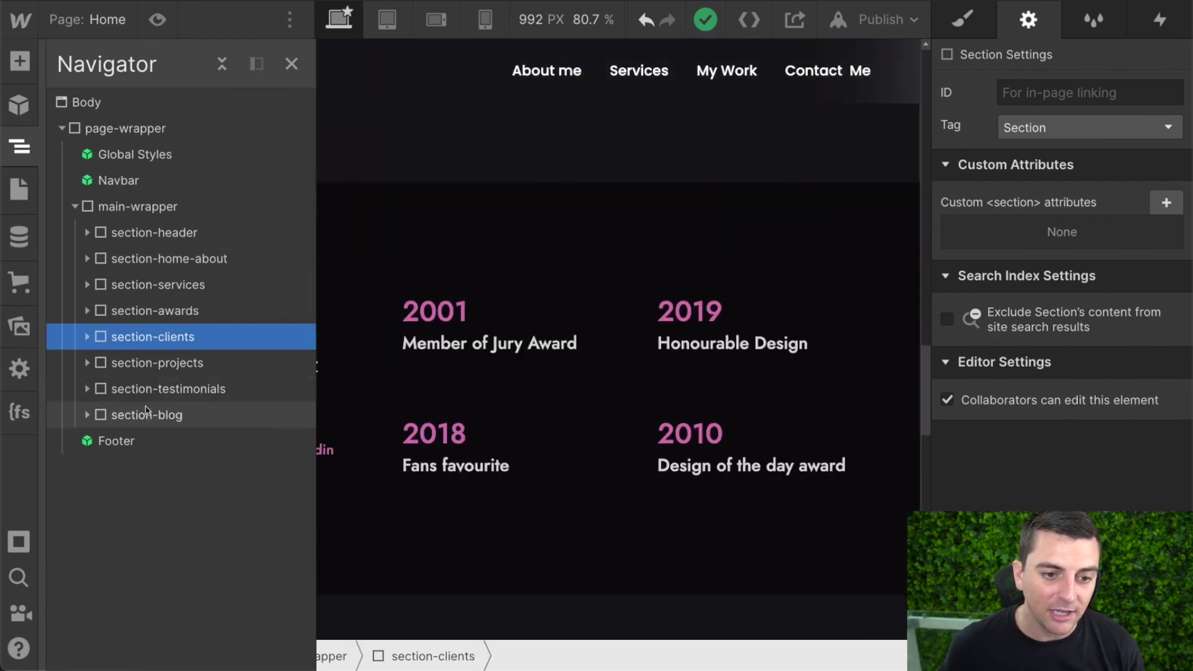
{"action": "left_click", "coordinate": [146, 413]}
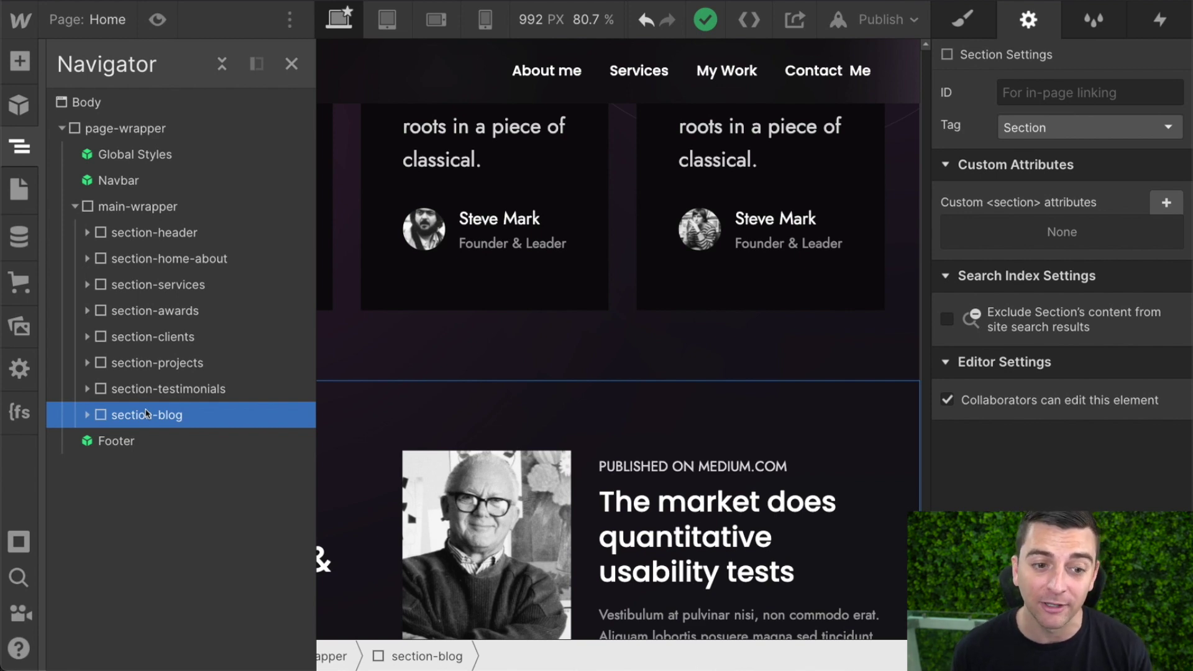
Select section-services, then expand section-home-about and section-services to reveal their page-padding layers
{"action": "left_click", "coordinate": [156, 285]}
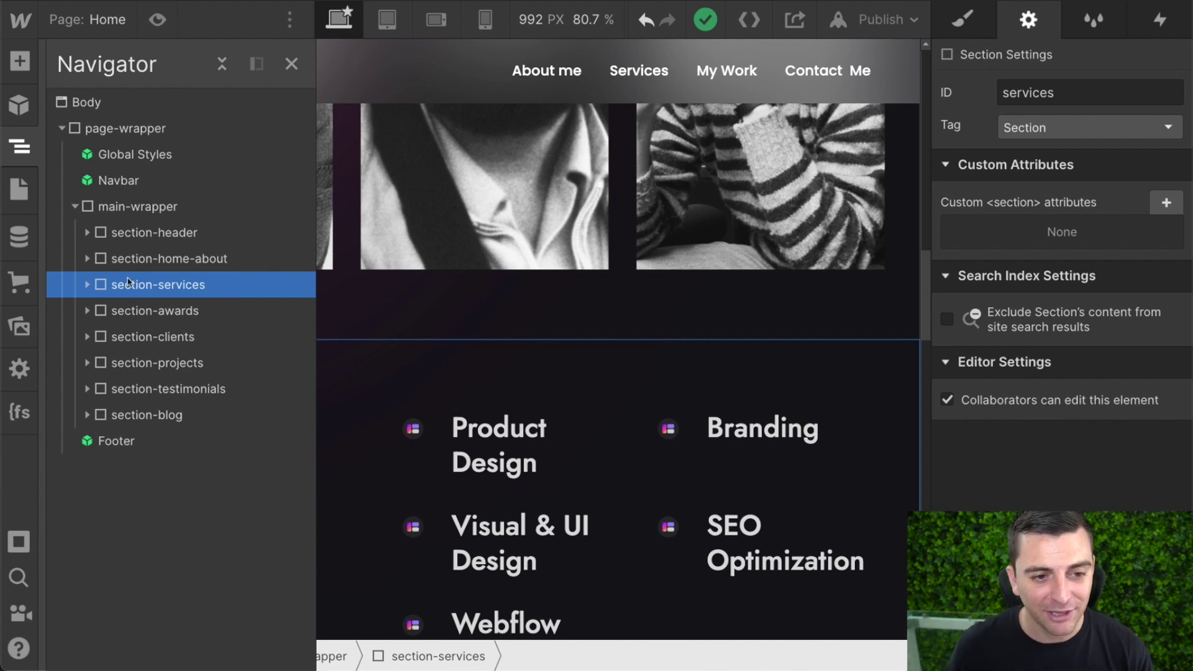
{"action": "left_click", "coordinate": [88, 259]}
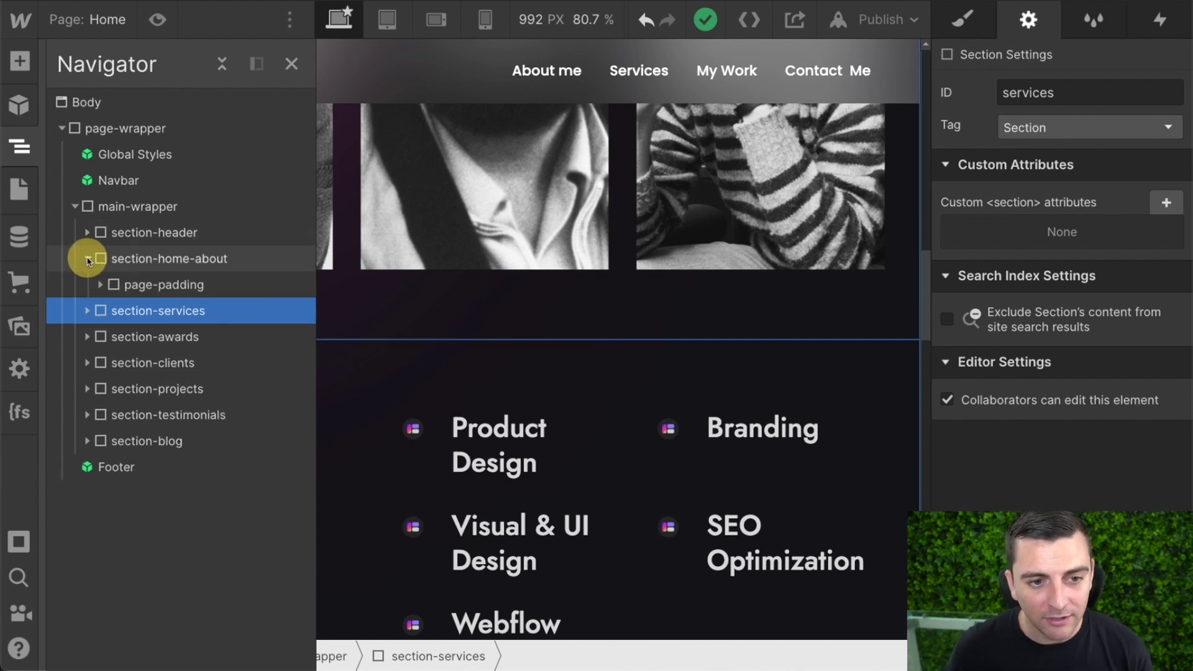
{"action": "left_click", "coordinate": [88, 311]}
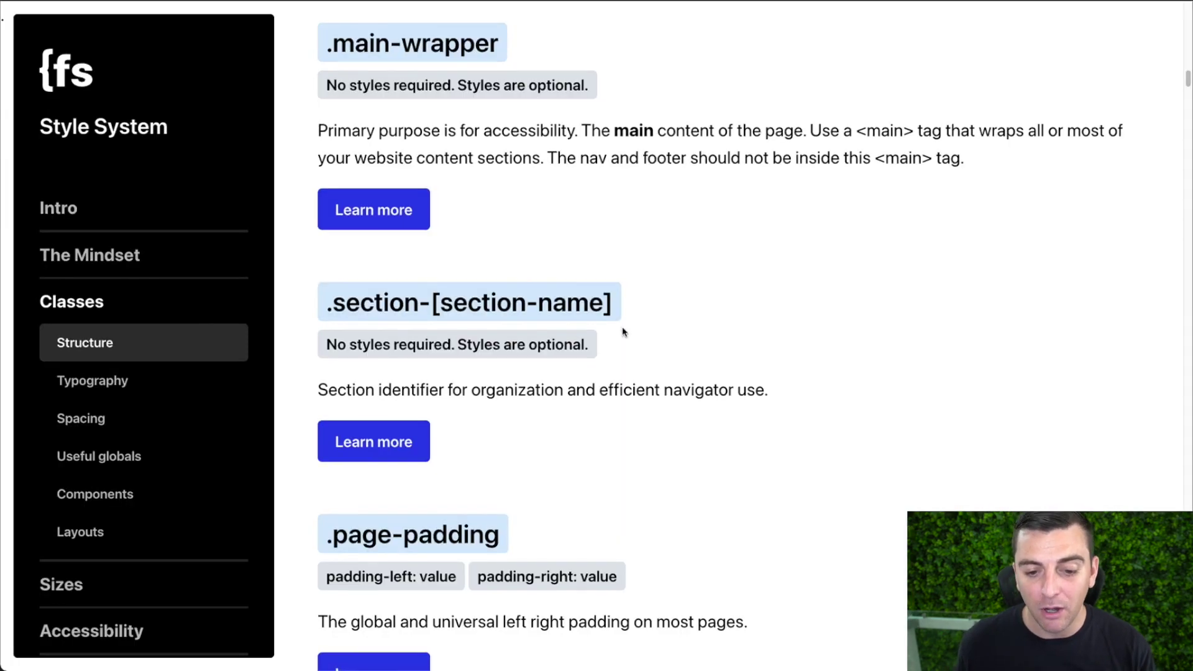
Scroll the Structure docs down to the .page-padding class explanation
{"action": "scroll", "coordinate": [624, 332], "scroll_direction": "down", "scroll_amount": 4}
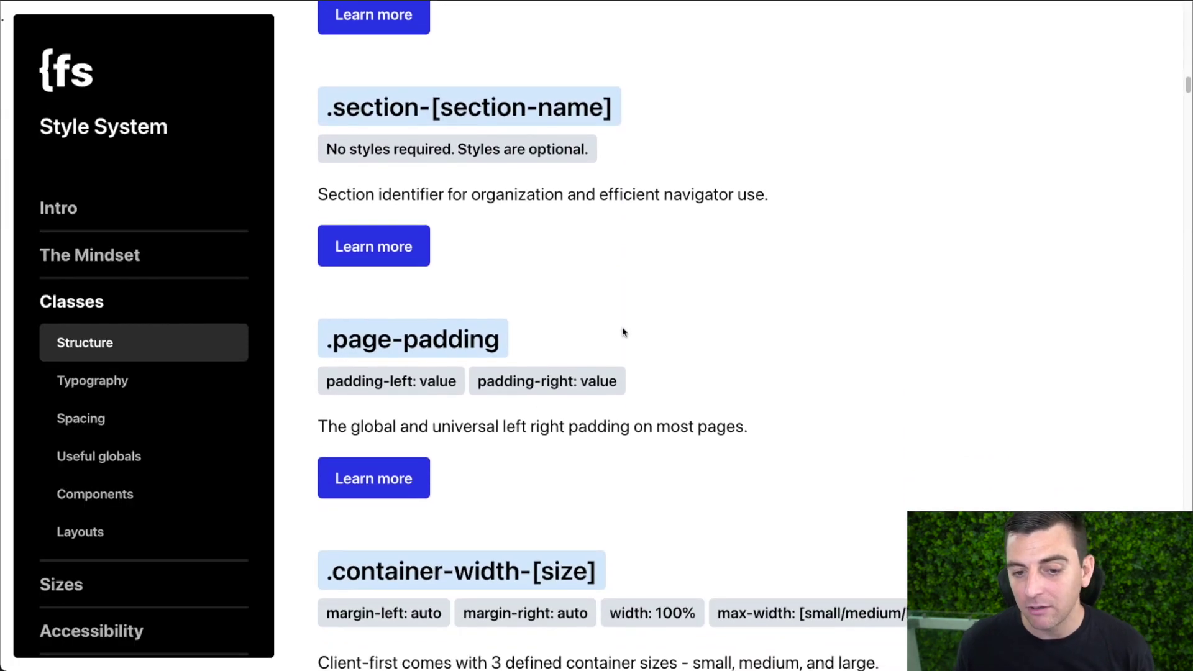
{"action": "scroll", "coordinate": [624, 333], "scroll_direction": "down", "scroll_amount": 1}
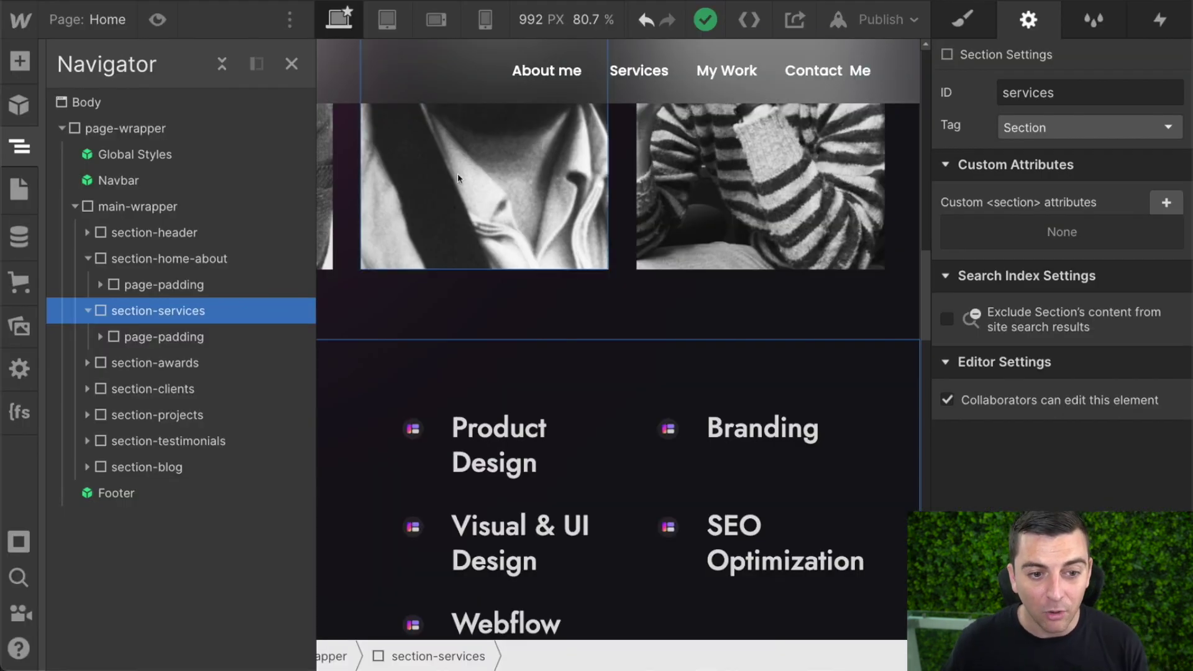
Select page-padding under section-home-about, widen its left/right padding, then undo back to 2.5rem
{"action": "left_click", "coordinate": [129, 284]}
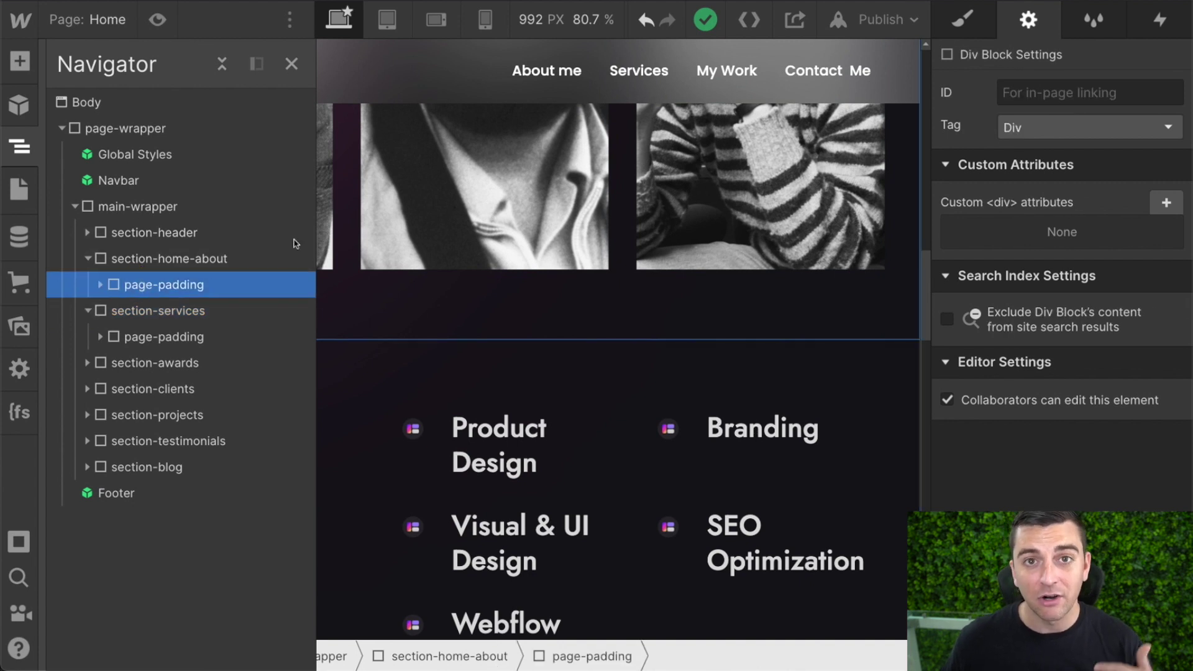
{"action": "left_click", "coordinate": [961, 28]}
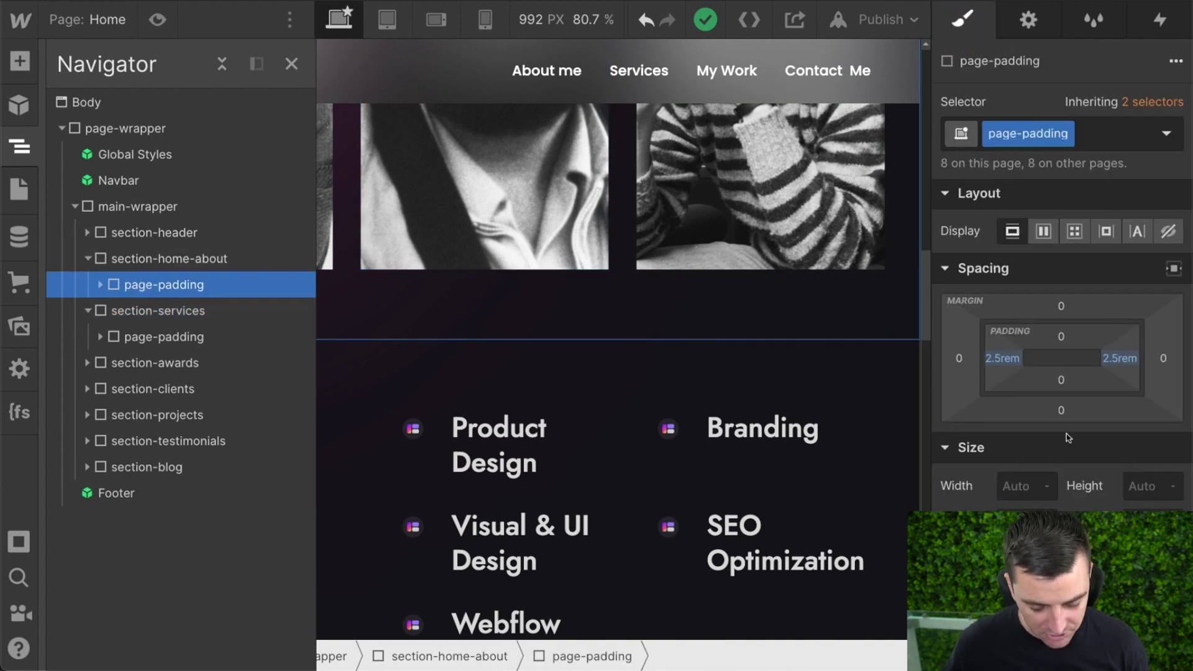
{"action": "left_click_drag", "start_coordinate": [1119, 359], "coordinate": [1030, 365]}
{"action": "scroll", "coordinate": [783, 437], "scroll_direction": "up", "scroll_amount": 5}
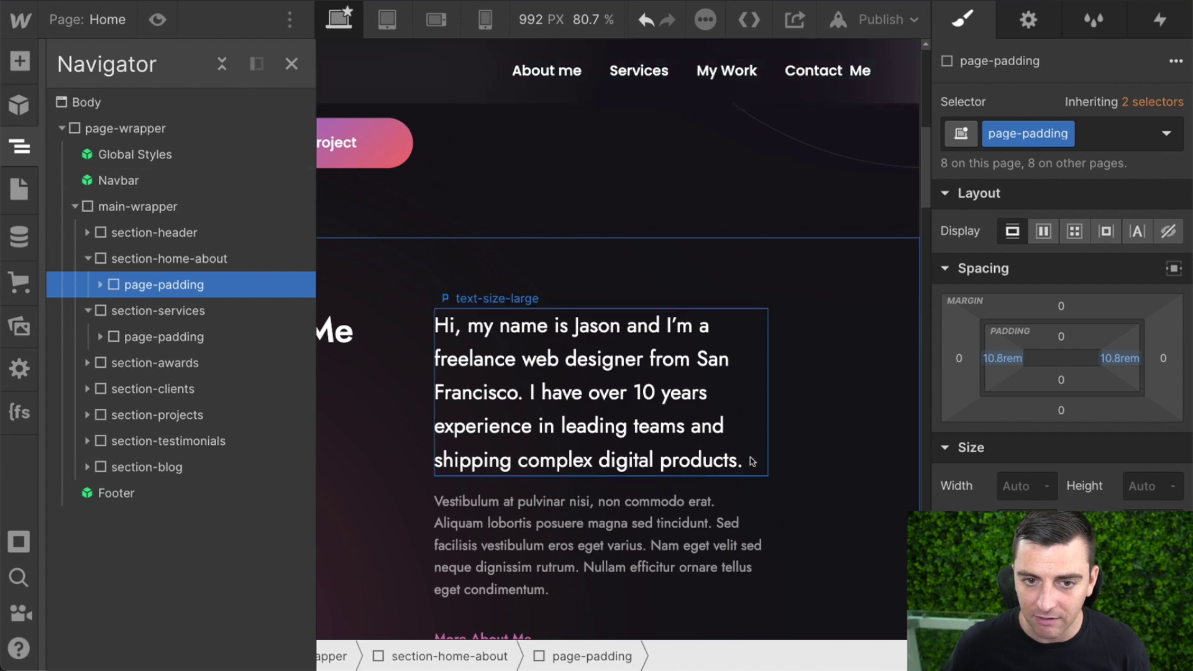
{"action": "scroll", "coordinate": [757, 464], "scroll_direction": "up", "scroll_amount": 6}
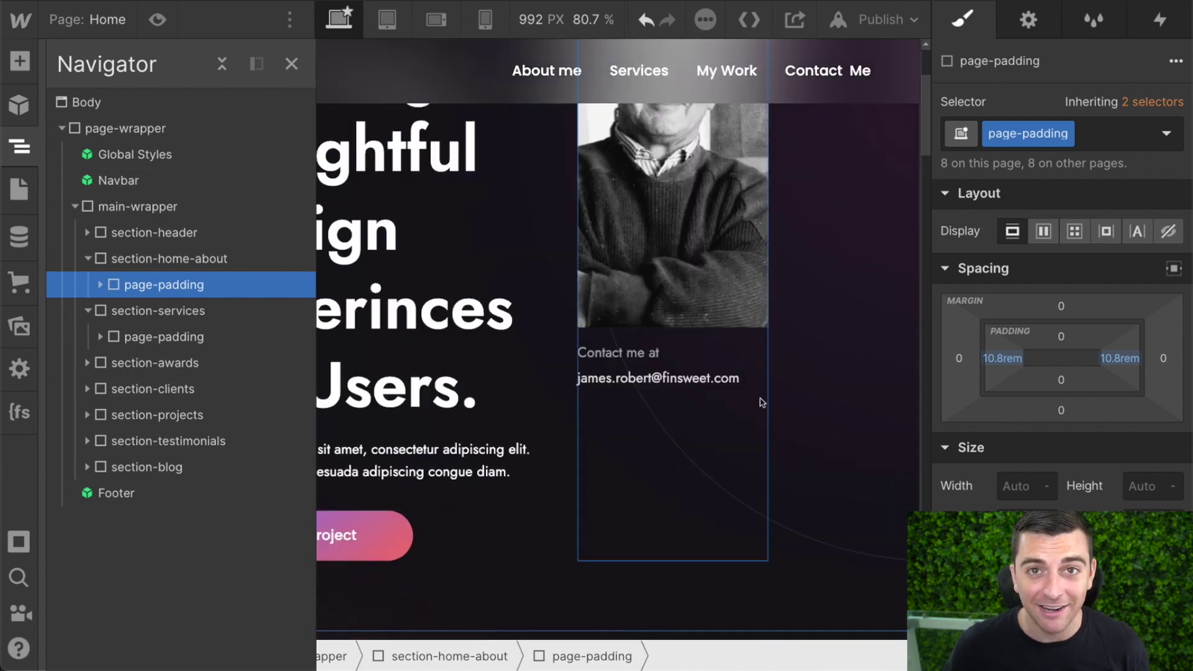
{"action": "key", "text": "ctrl+z"}
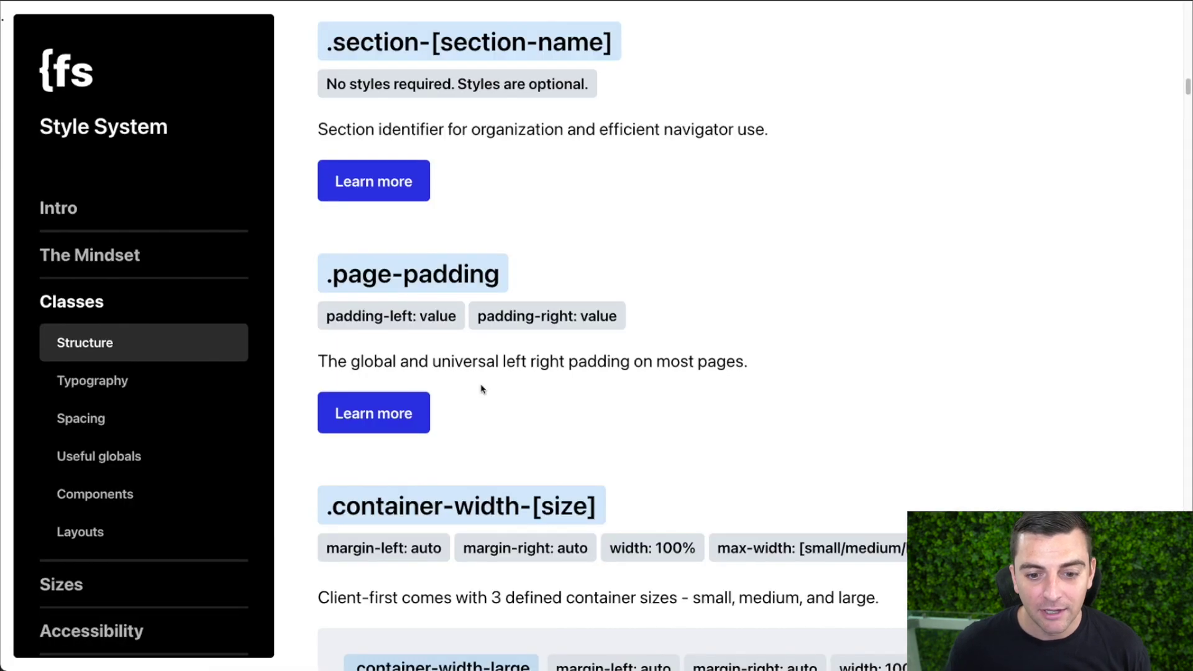
Scroll the docs down to the .container-width-[size] large, medium and small variants
{"action": "scroll", "coordinate": [481, 389], "scroll_direction": "down", "scroll_amount": 5}
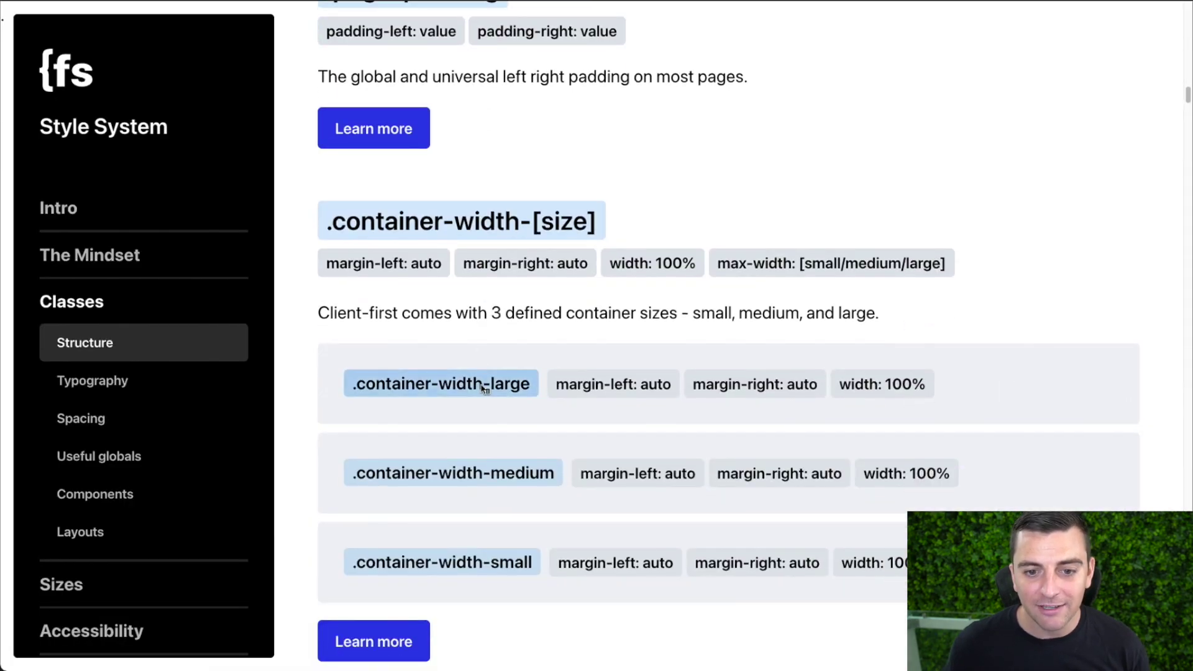
{"action": "scroll", "coordinate": [482, 390], "scroll_direction": "down", "scroll_amount": 2}
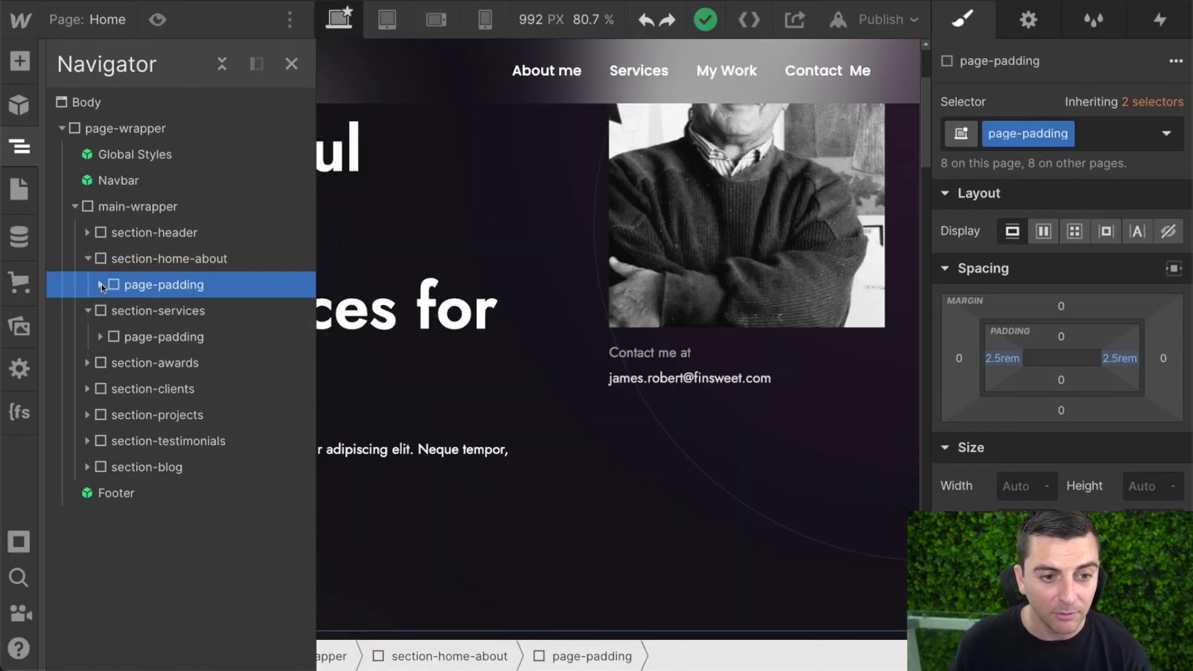
Expand page-padding under section-home-about and select its container-width-large layer
{"action": "left_click", "coordinate": [103, 287]}
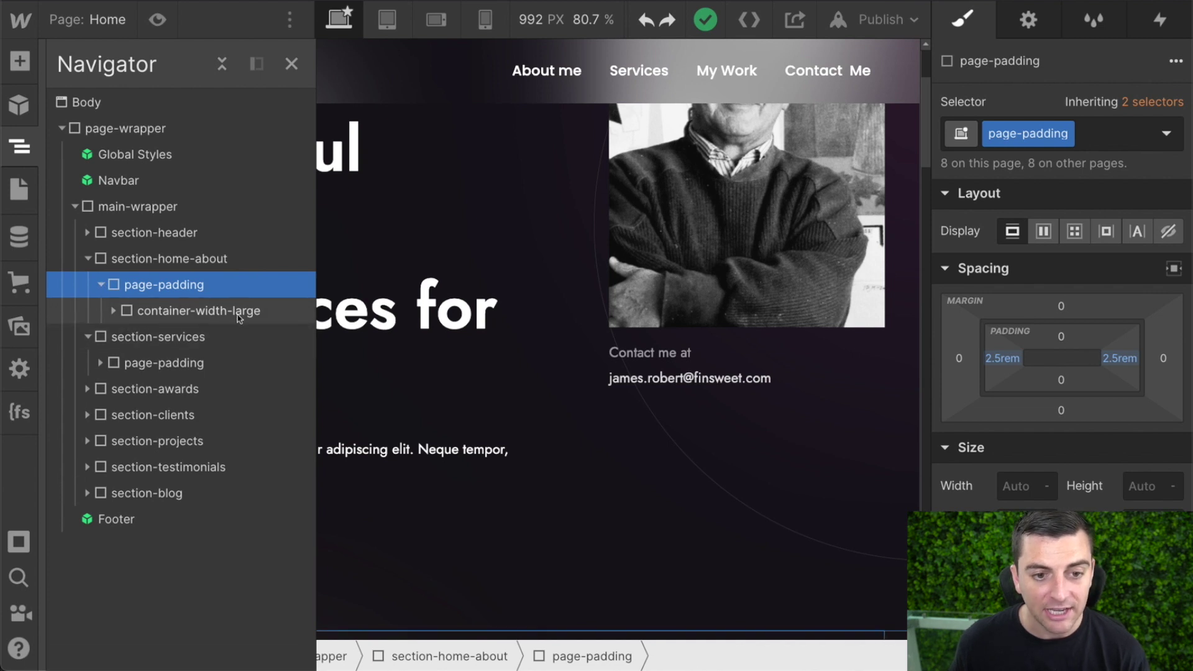
{"action": "left_click", "coordinate": [245, 311]}
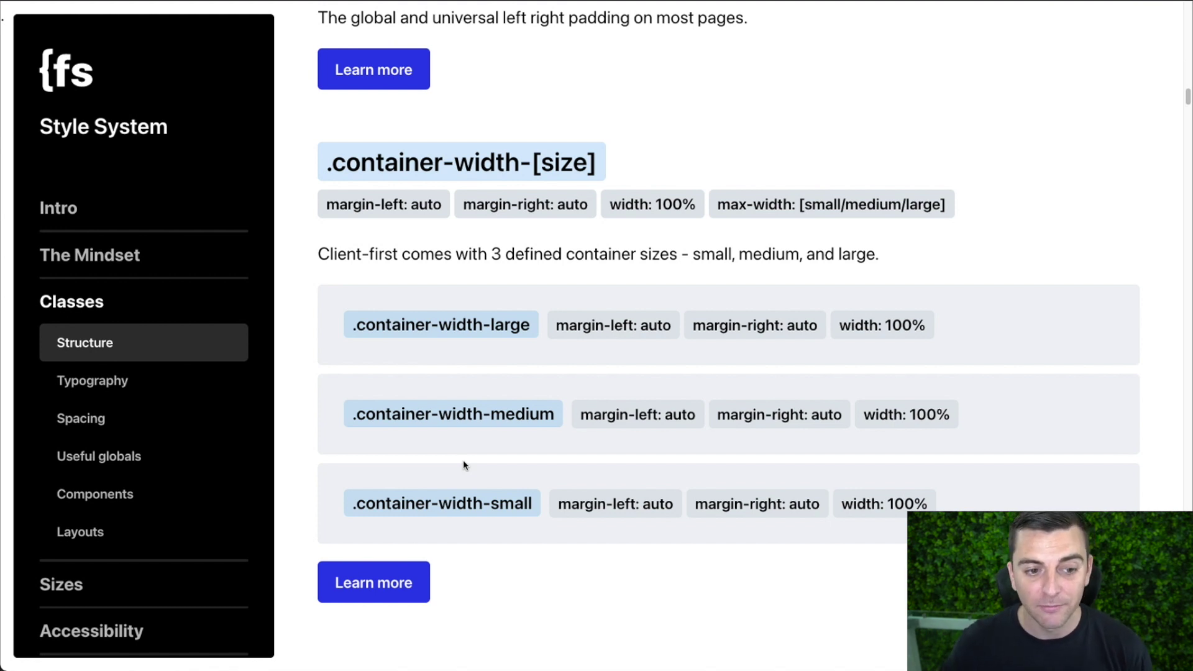
Scroll the Structure docs back up to the Core structure tree
{"action": "scroll", "coordinate": [463, 465], "scroll_direction": "down", "scroll_amount": 4}
{"action": "scroll", "coordinate": [462, 466], "scroll_direction": "up", "scroll_amount": 4}
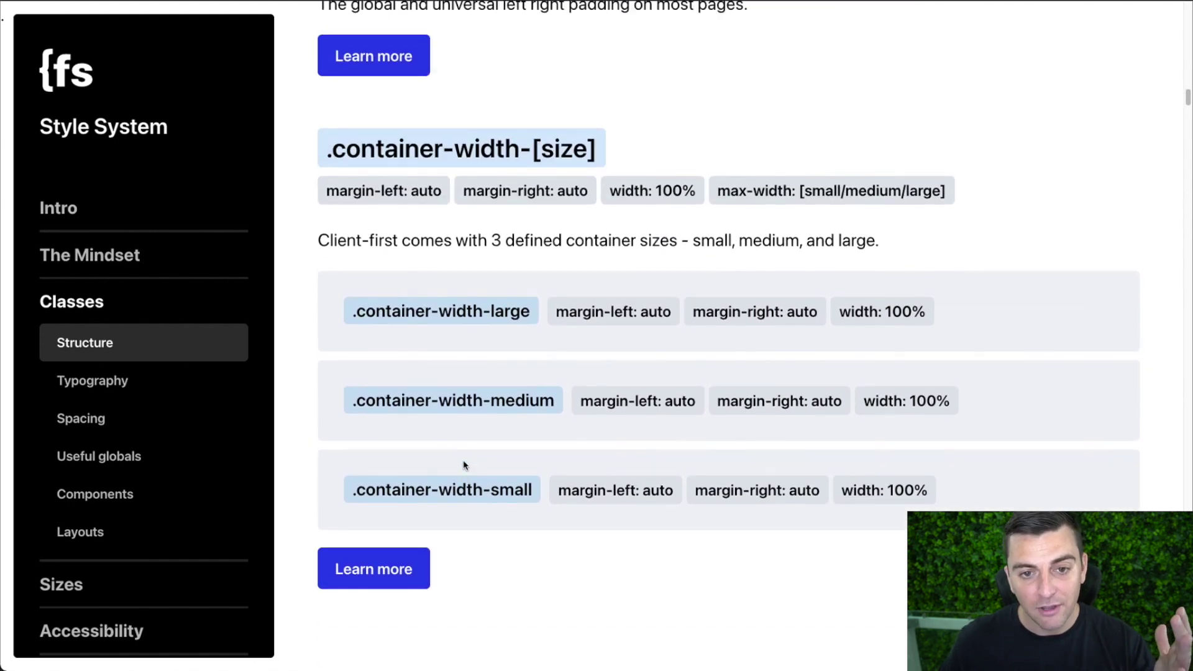
{"action": "scroll", "coordinate": [462, 465], "scroll_direction": "up", "scroll_amount": 20}
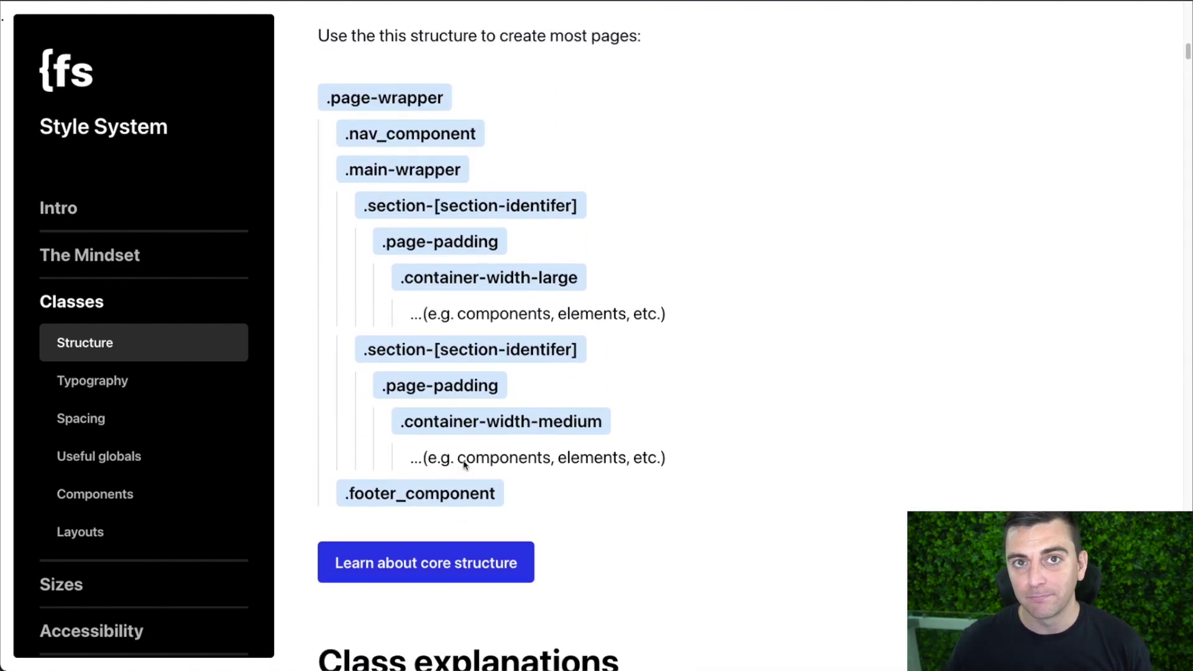
{"action": "scroll", "coordinate": [463, 465], "scroll_direction": "up", "scroll_amount": 2}
{"action": "scroll", "coordinate": [463, 461], "scroll_direction": "down", "scroll_amount": 2}
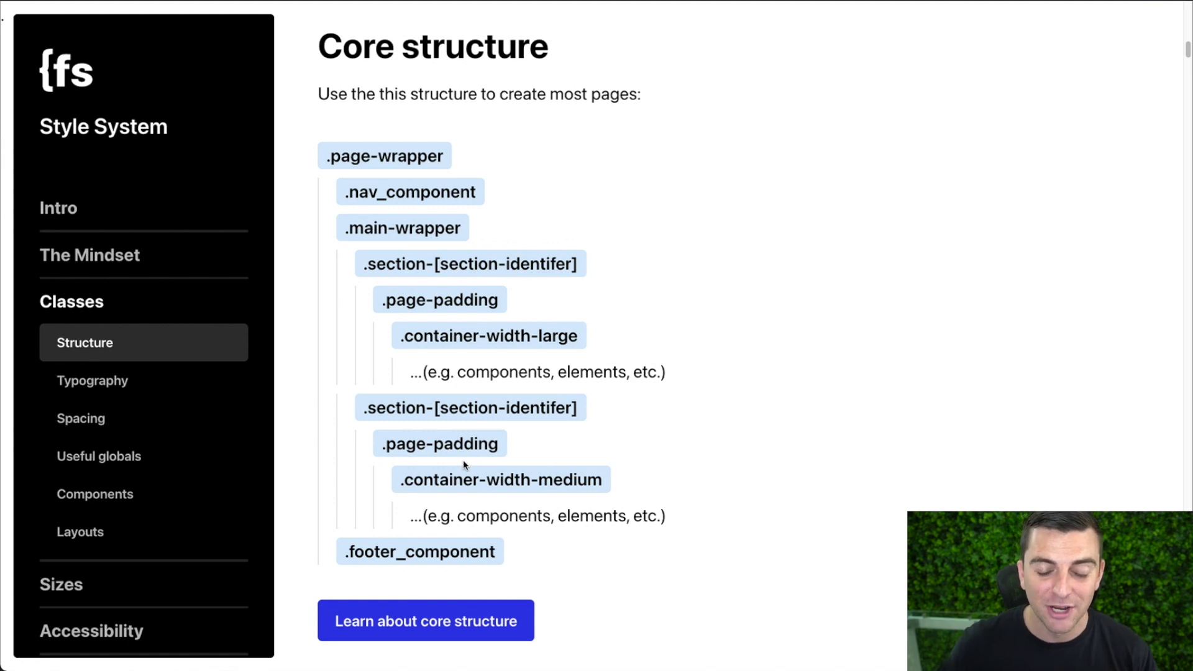
{"action": "scroll", "coordinate": [464, 465], "scroll_direction": "up", "scroll_amount": 5}
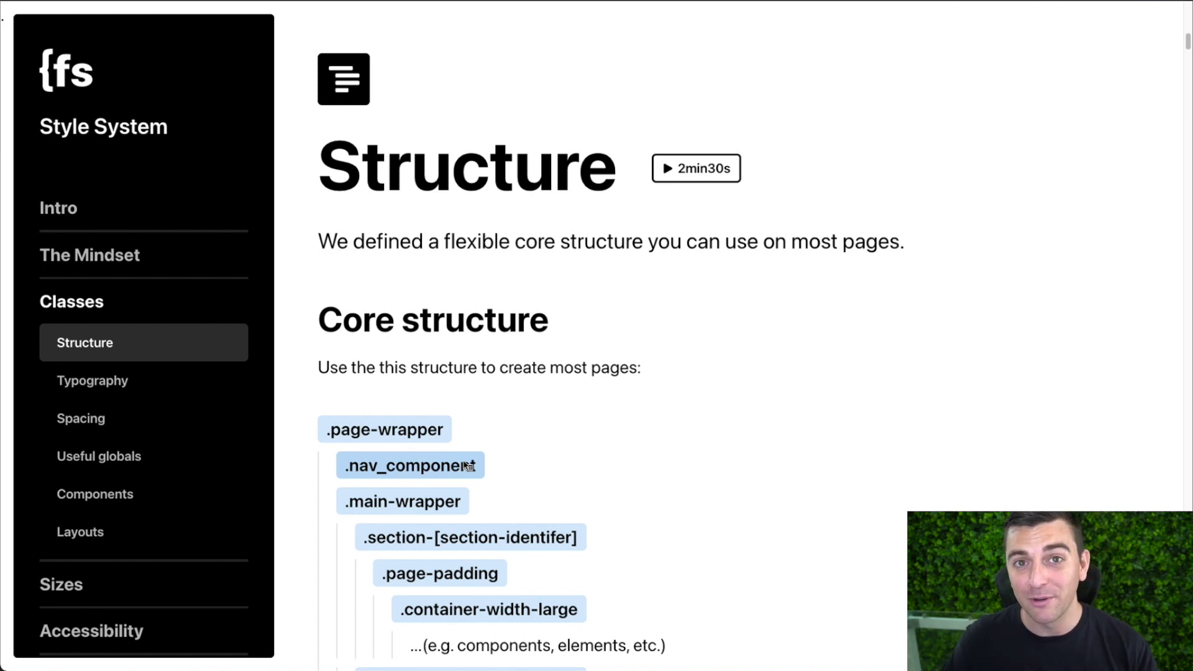
{"action": "scroll", "coordinate": [467, 465], "scroll_direction": "down", "scroll_amount": 5}
{"action": "scroll", "coordinate": [468, 464], "scroll_direction": "down", "scroll_amount": 3}
Open the Learn about core structure panel, read through it, and close it
{"action": "left_click", "coordinate": [395, 451]}
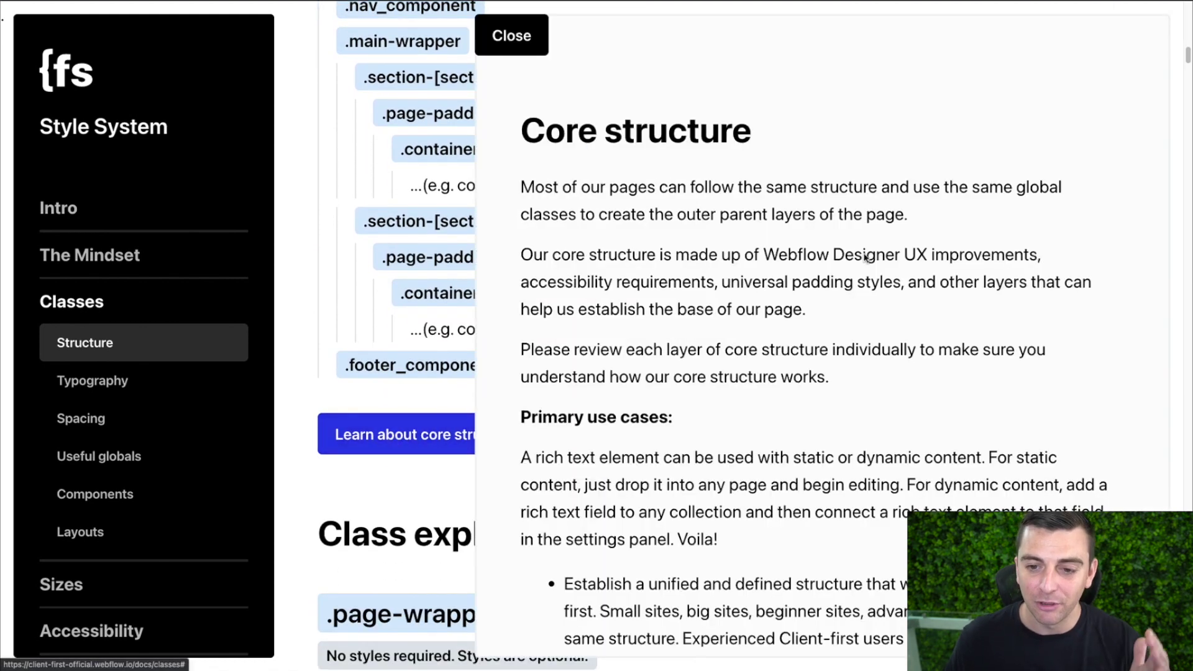
{"action": "scroll", "coordinate": [859, 224], "scroll_direction": "down", "scroll_amount": 8}
{"action": "scroll", "coordinate": [859, 224], "scroll_direction": "up", "scroll_amount": 4}
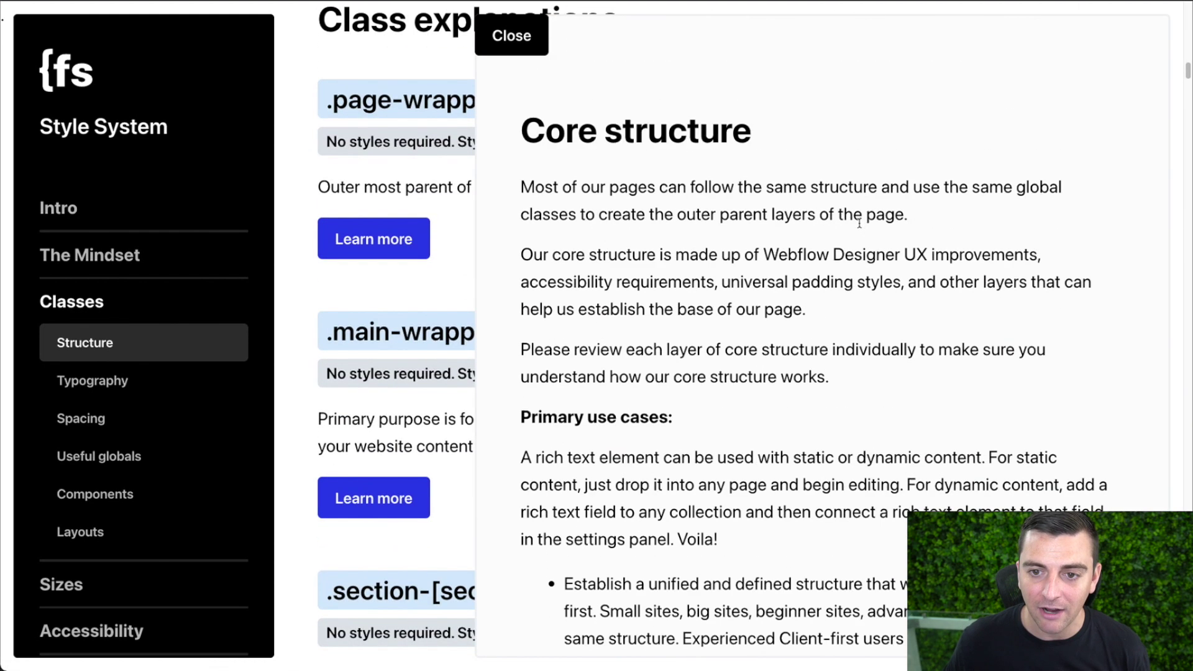
{"action": "left_click", "coordinate": [521, 35]}
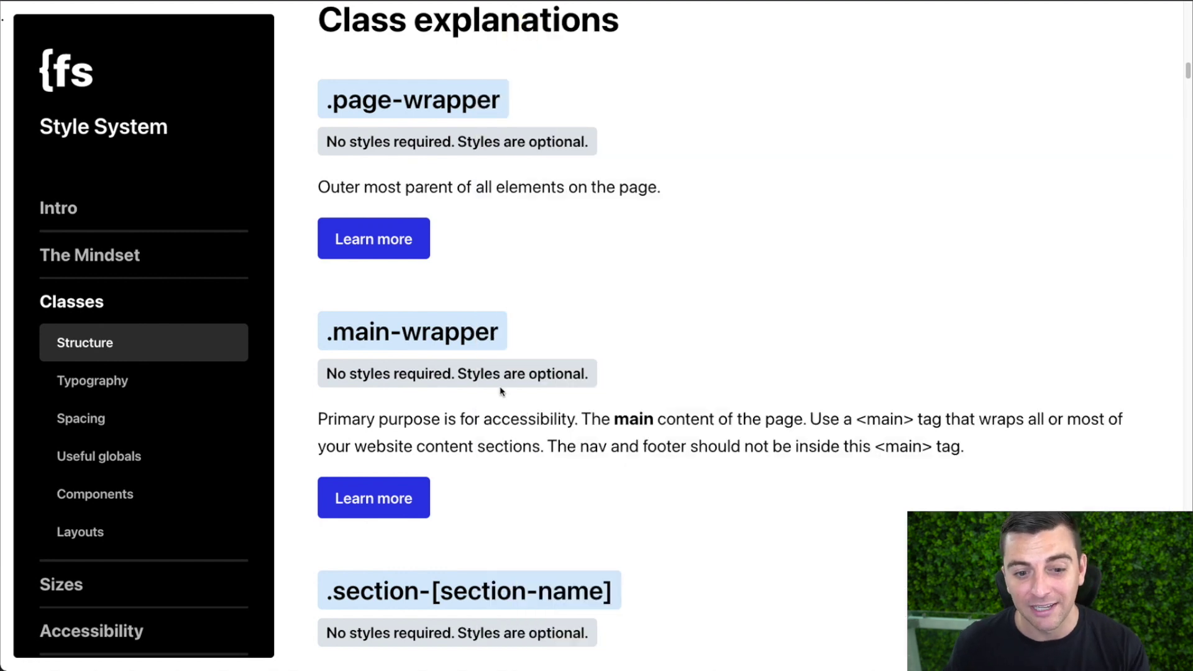